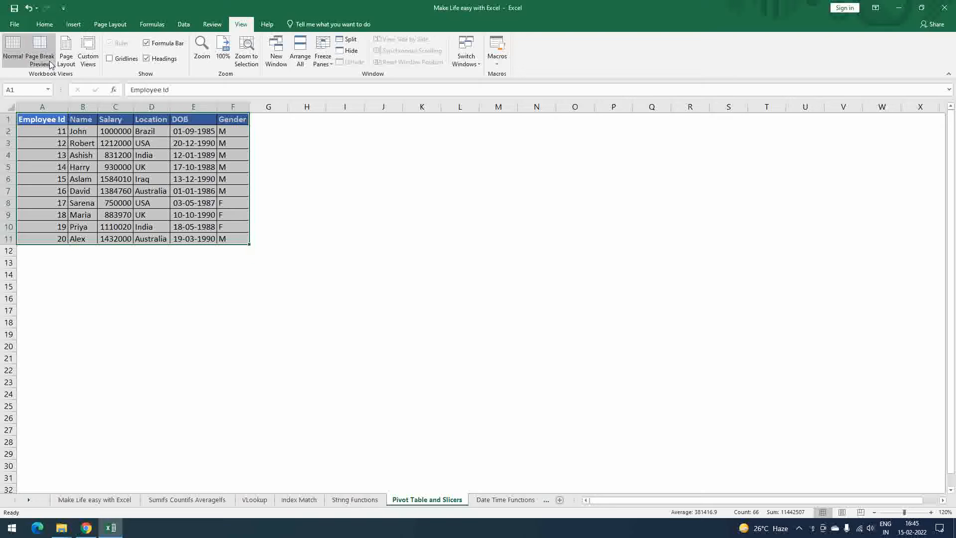
- Create a PivotTable from the employee data in A1:F11, placed on the existing worksheet at I1:J5
{"action": "left_click", "coordinate": [73, 23]}
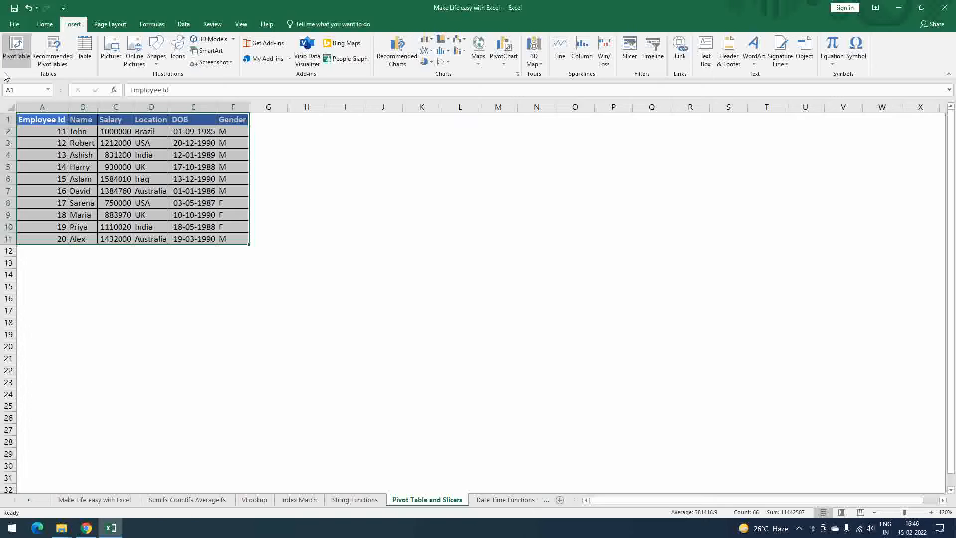
{"action": "left_click", "coordinate": [18, 50]}
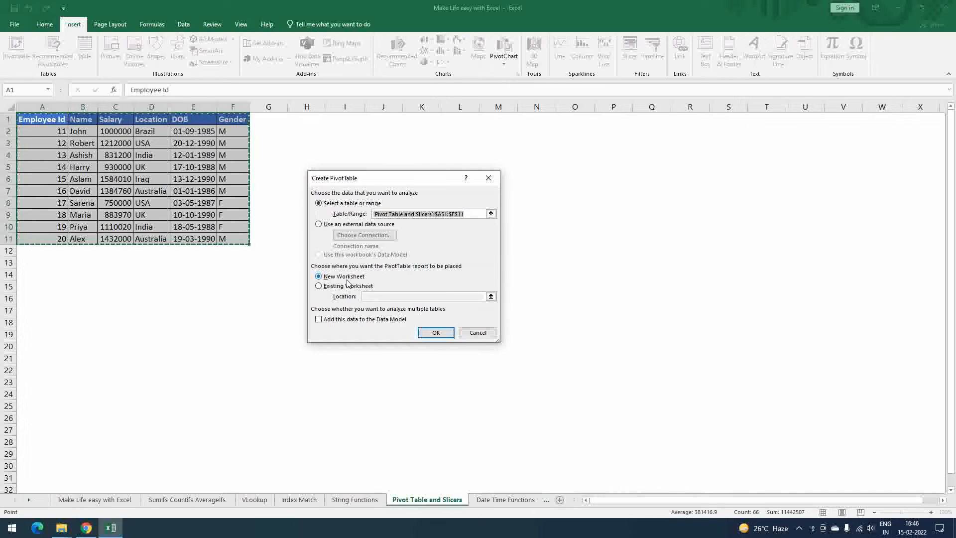
{"action": "left_click", "coordinate": [320, 287]}
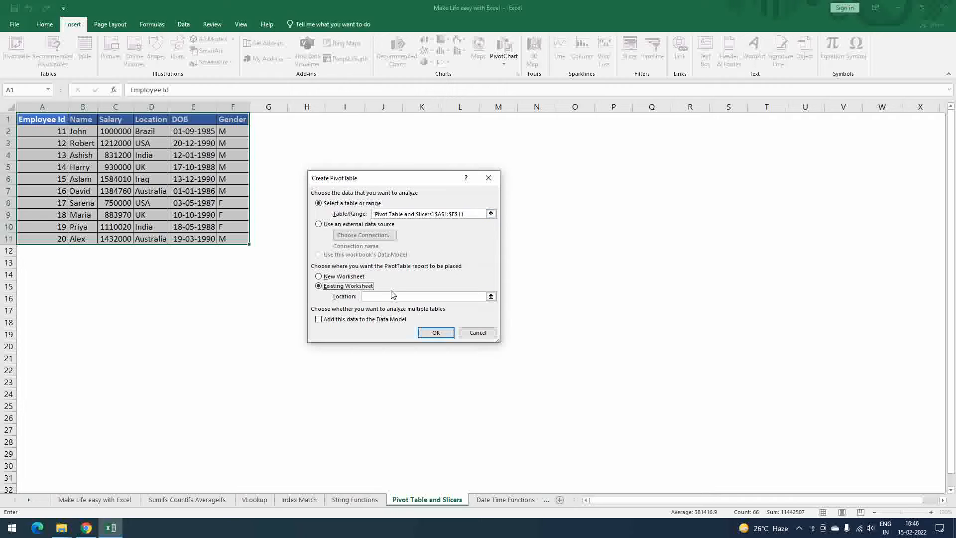
{"action": "left_click_drag", "start_coordinate": [351, 120], "coordinate": [396, 170]}
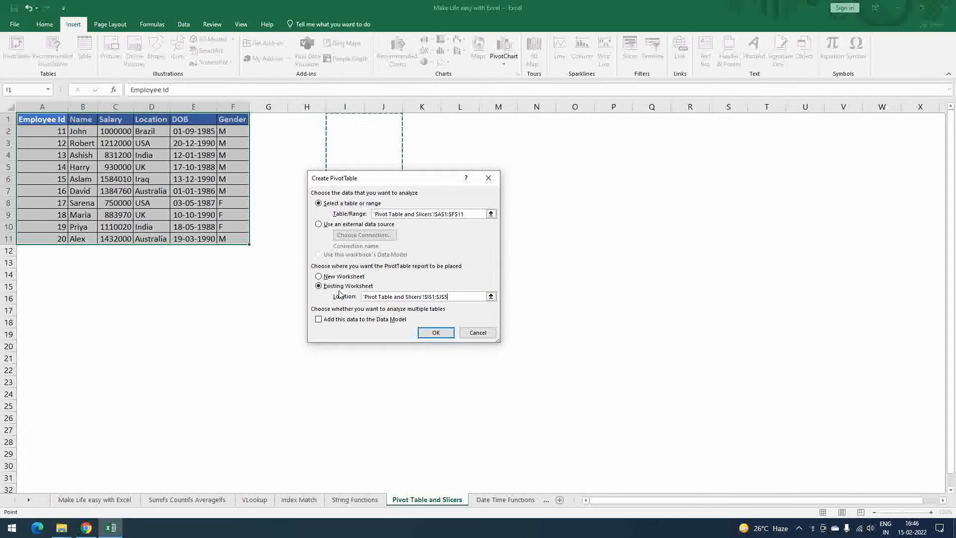
{"action": "left_click", "coordinate": [430, 332]}
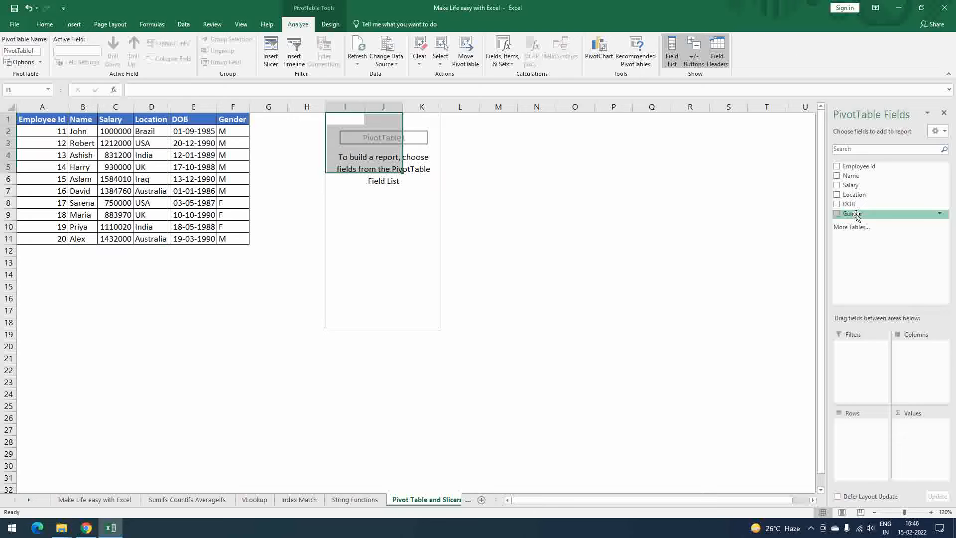
- Set up the PivotTable with Gender in the rows and Employee Id in the values, summarized by Count
{"action": "left_click_drag", "start_coordinate": [857, 217], "coordinate": [865, 439]}
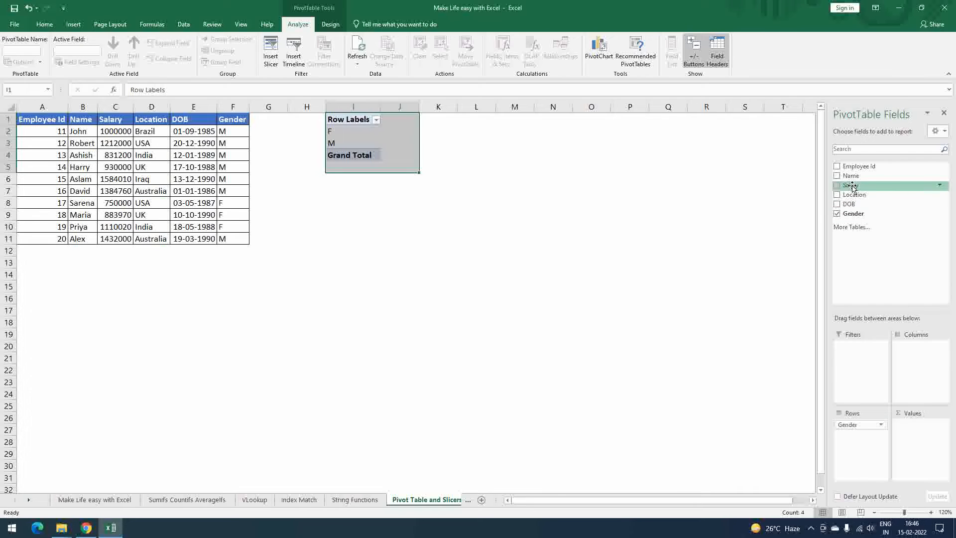
{"action": "left_click_drag", "start_coordinate": [860, 172], "coordinate": [940, 438]}
{"action": "left_click", "coordinate": [941, 424]}
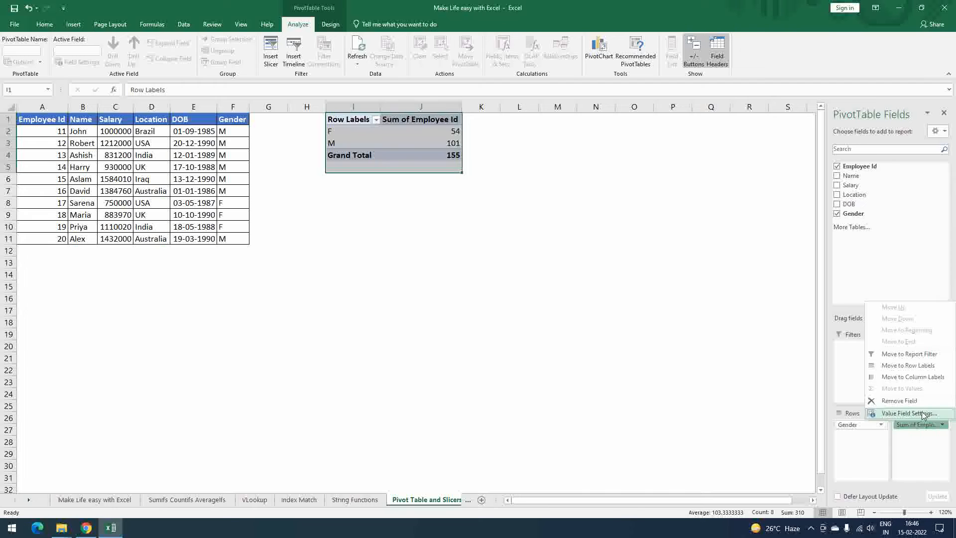
{"action": "left_click", "coordinate": [912, 417]}
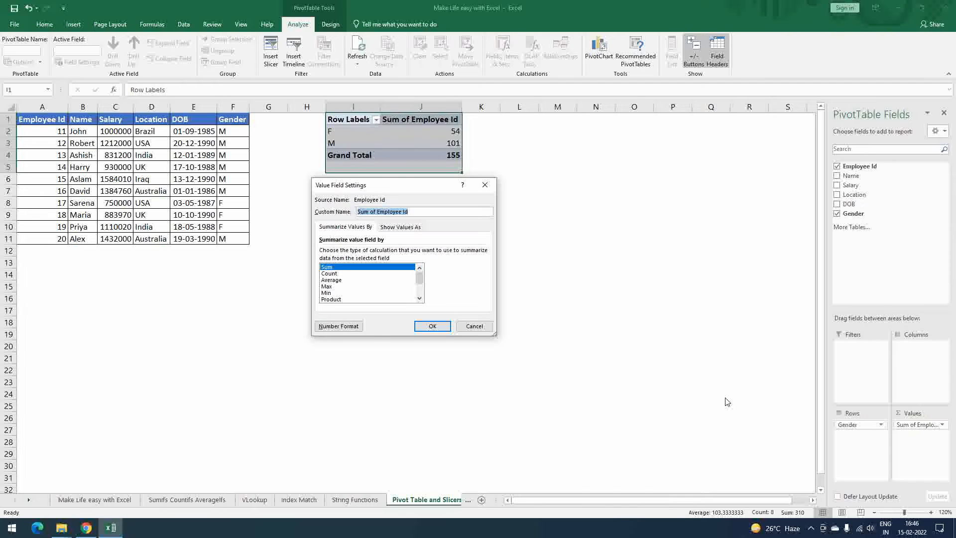
{"action": "left_click", "coordinate": [358, 274]}
{"action": "left_click", "coordinate": [432, 327]}
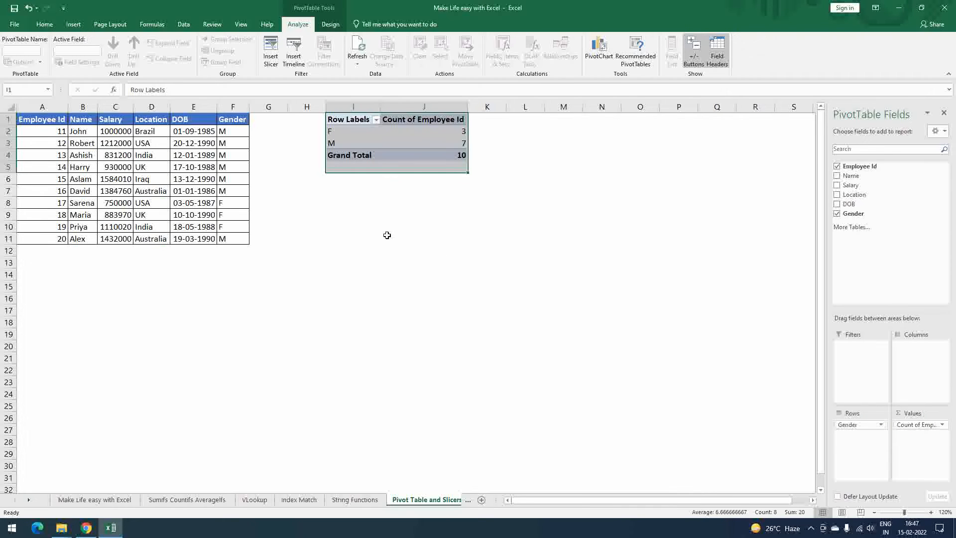
{"action": "left_click", "coordinate": [405, 204]}
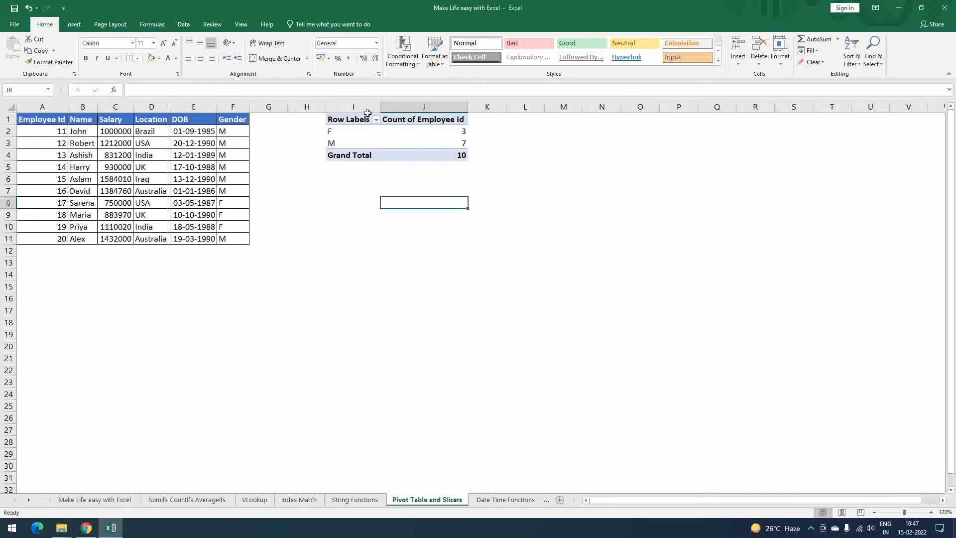
- Add the Name field below Gender in the PivotTable's rows and review the employees grouped under each gender
{"action": "mouse_move", "coordinate": [448, 132]}
{"action": "left_click_drag", "start_coordinate": [348, 144], "coordinate": [348, 131]}
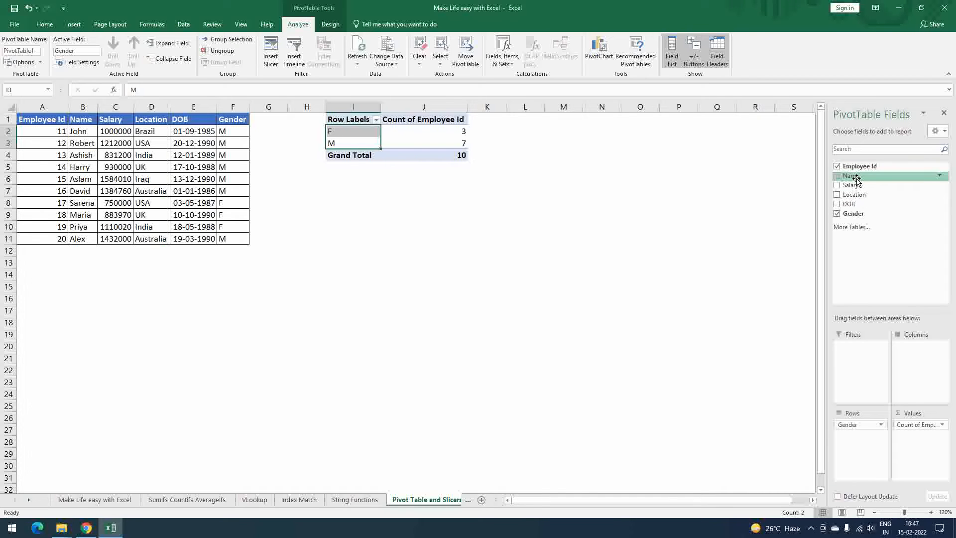
{"action": "left_click_drag", "start_coordinate": [855, 180], "coordinate": [869, 462]}
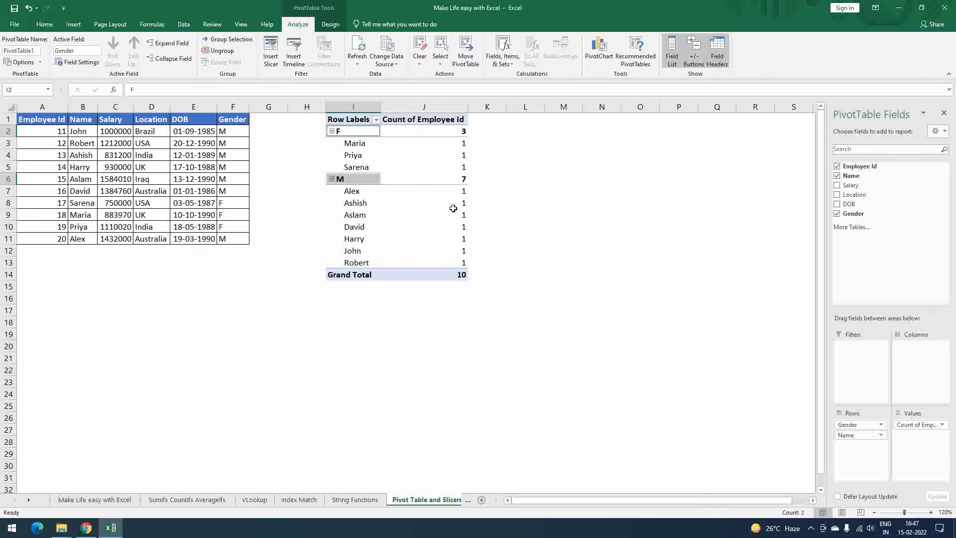
{"action": "left_click", "coordinate": [363, 148]}
{"action": "left_click", "coordinate": [587, 158]}
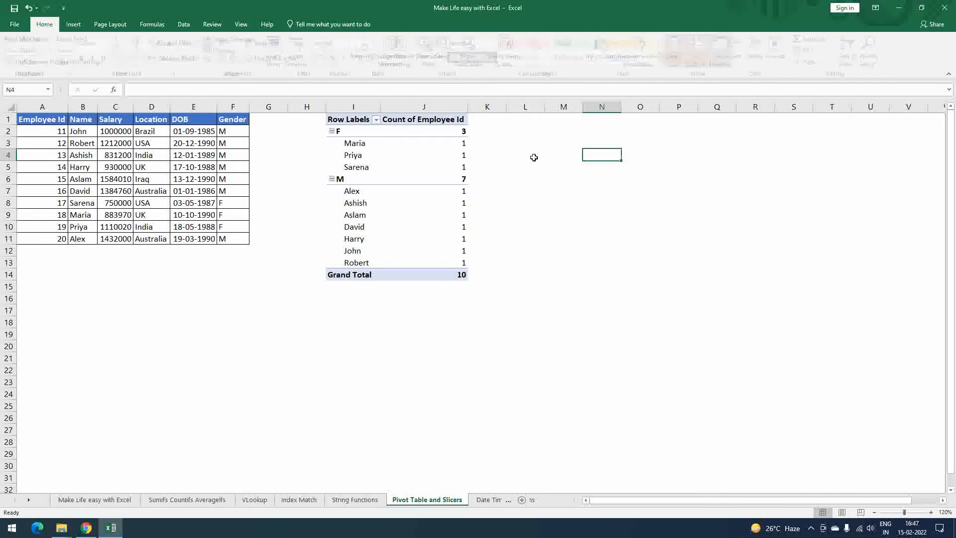
{"action": "left_click", "coordinate": [355, 131]}
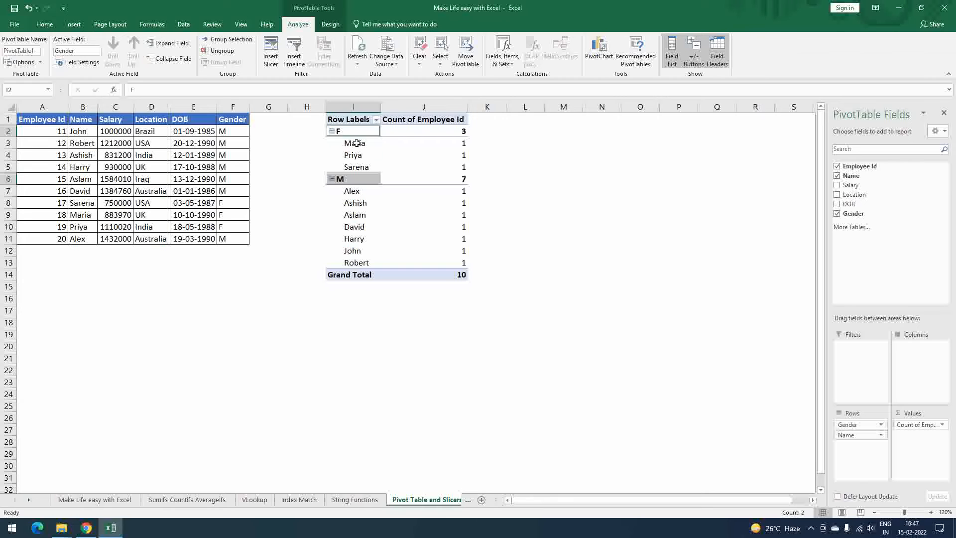
{"action": "left_click_drag", "start_coordinate": [356, 144], "coordinate": [369, 172]}
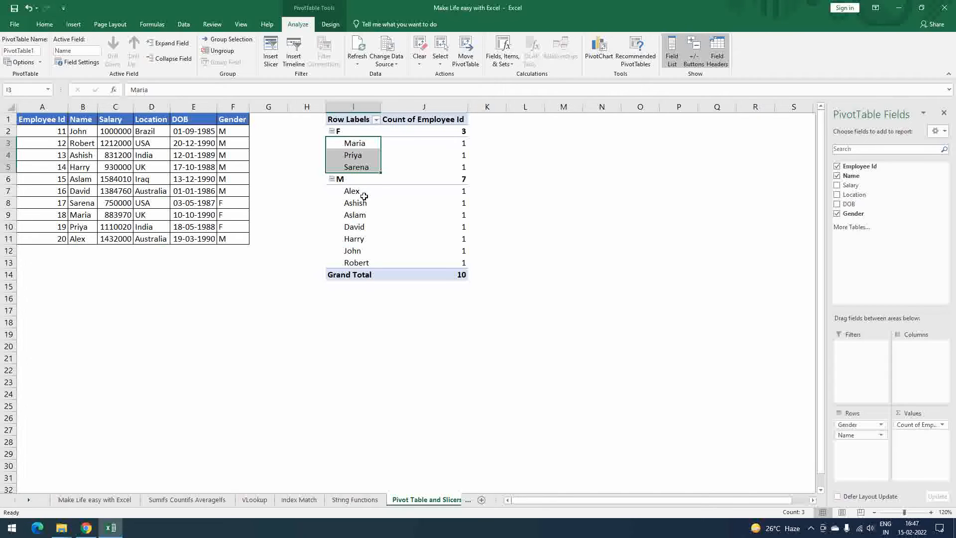
{"action": "left_click_drag", "start_coordinate": [355, 191], "coordinate": [349, 260]}
{"action": "left_click", "coordinate": [448, 220]}
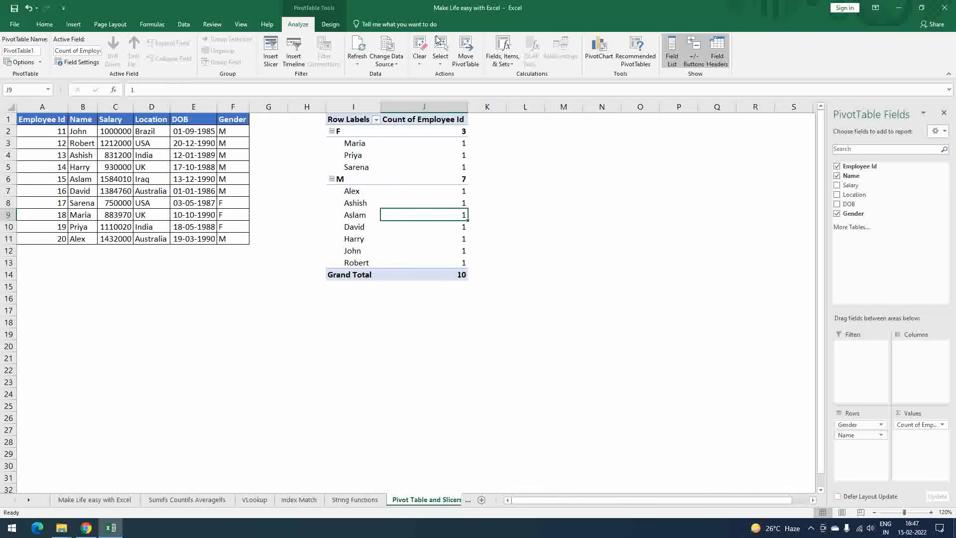
- Apply a medium blue PivotTable style with a blue header row and show the report in Tabular Form
{"action": "left_click", "coordinate": [330, 25]}
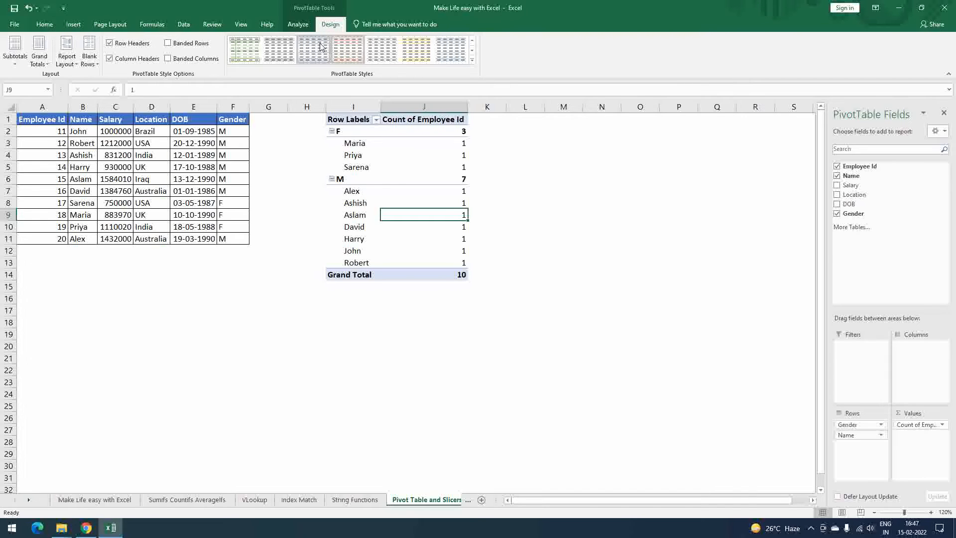
{"action": "left_click", "coordinate": [471, 60]}
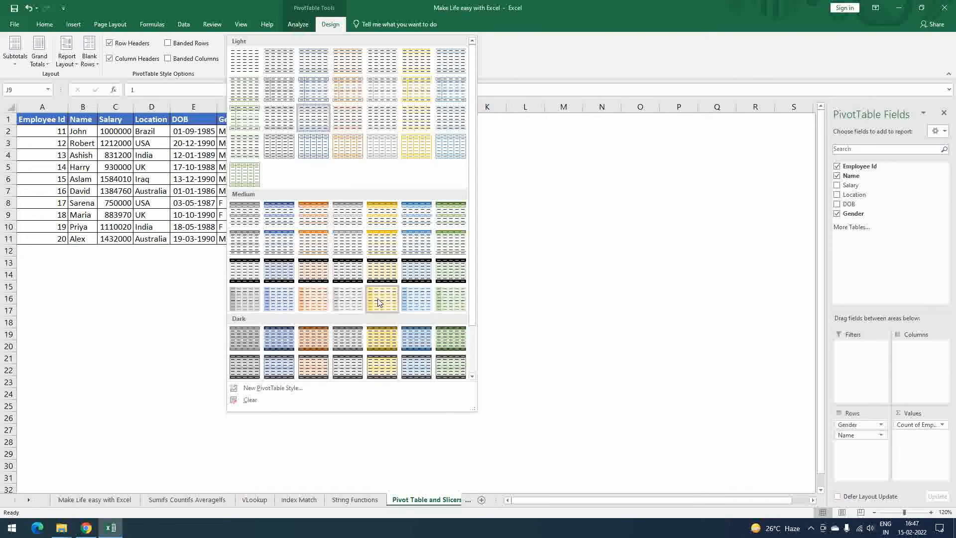
{"action": "key", "text": "Escape"}
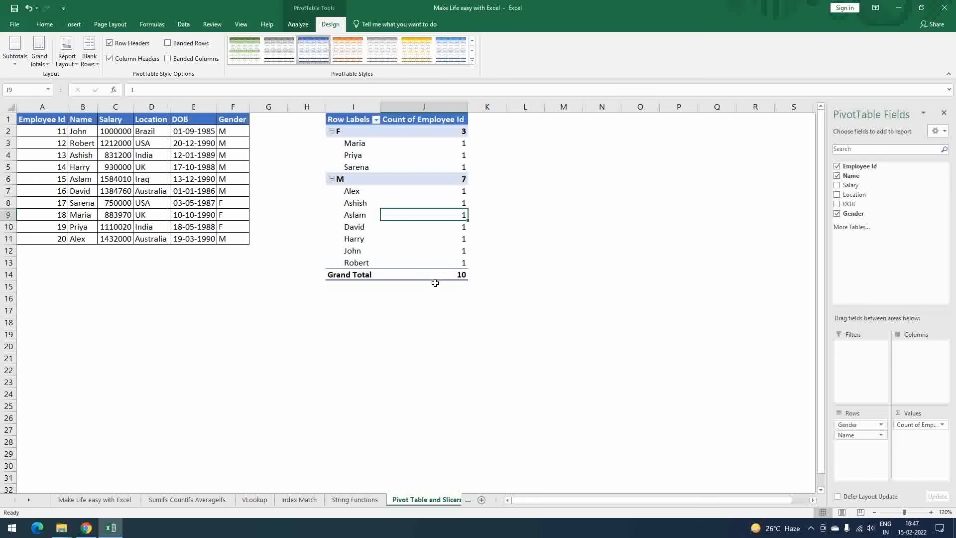
{"action": "left_click", "coordinate": [69, 61]}
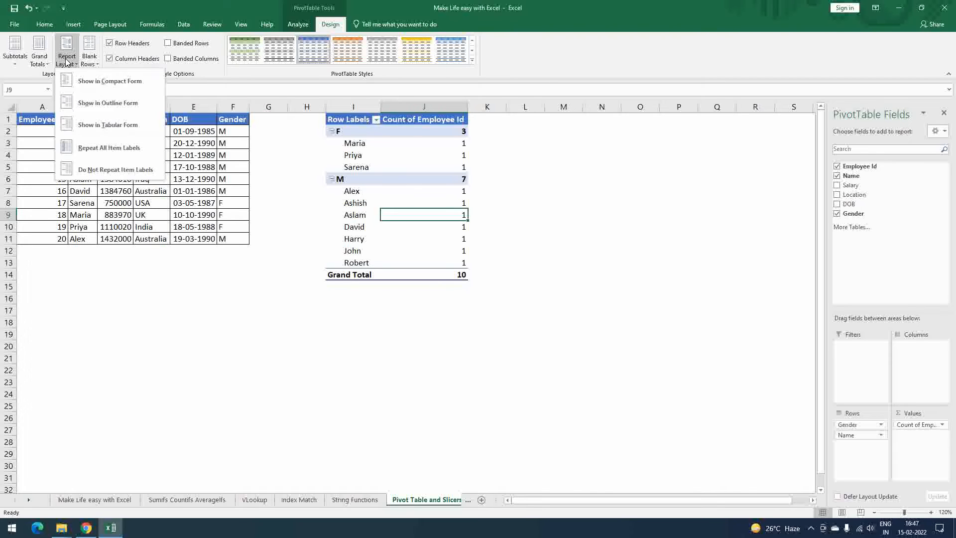
{"action": "left_click", "coordinate": [124, 126]}
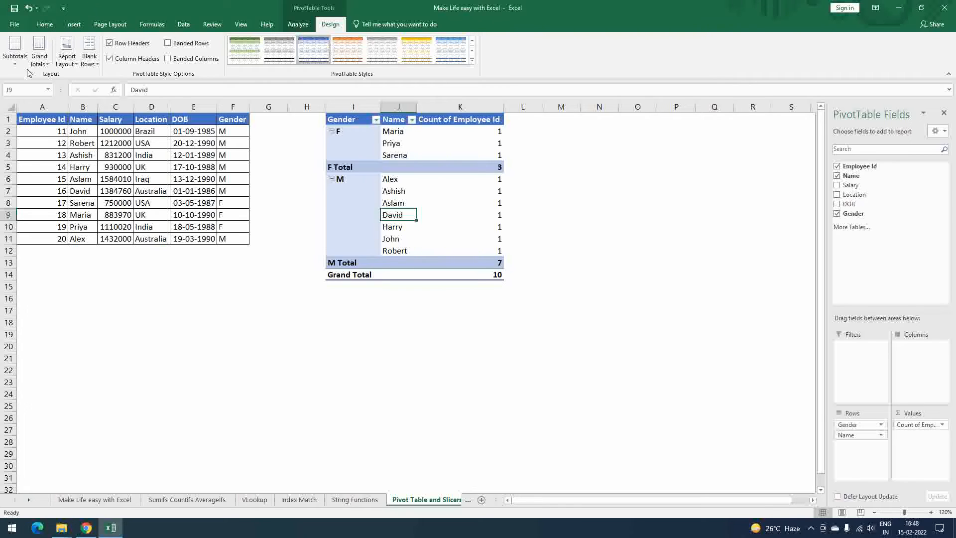
- Try turning the grand totals off for rows and columns, and undo that change
{"action": "left_click", "coordinate": [39, 61]}
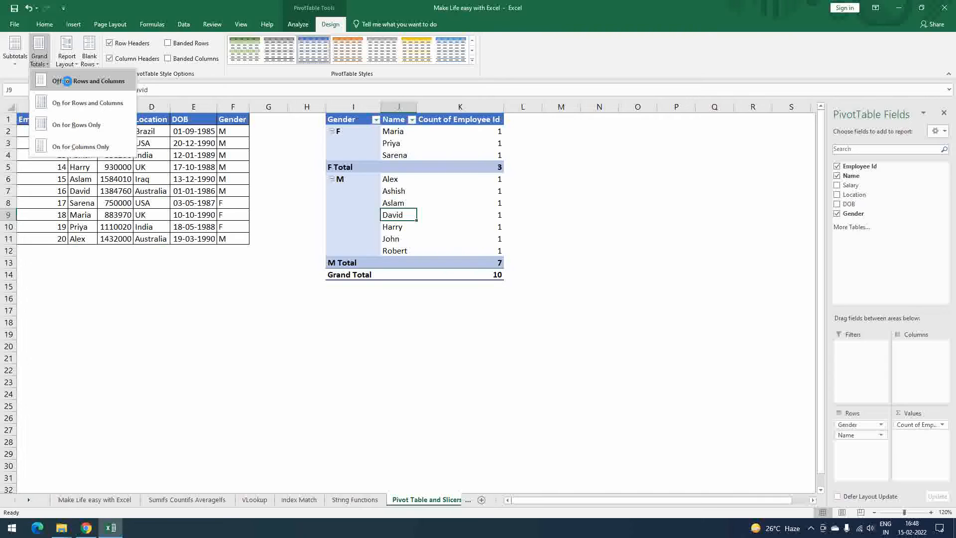
{"action": "left_click", "coordinate": [69, 82]}
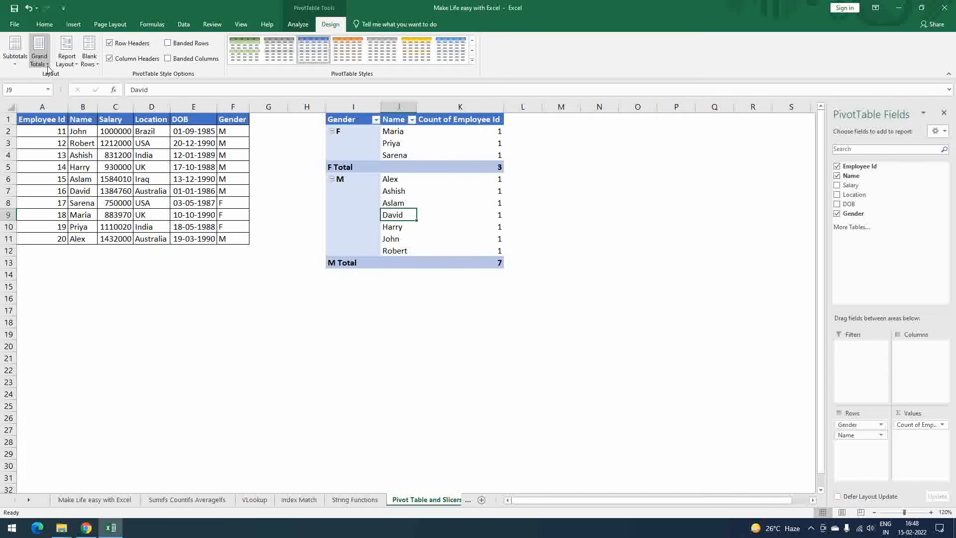
{"action": "key", "text": "ctrl+z"}
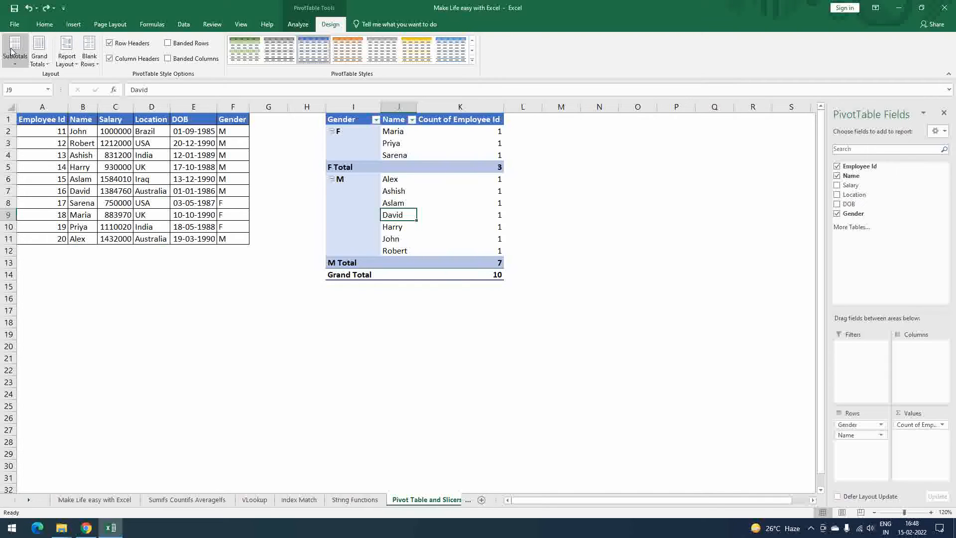
- Try hiding the PivotTable's subtotals with Do Not Show Subtotals, and undo that change
{"action": "left_click", "coordinate": [15, 55]}
{"action": "left_click", "coordinate": [54, 82]}
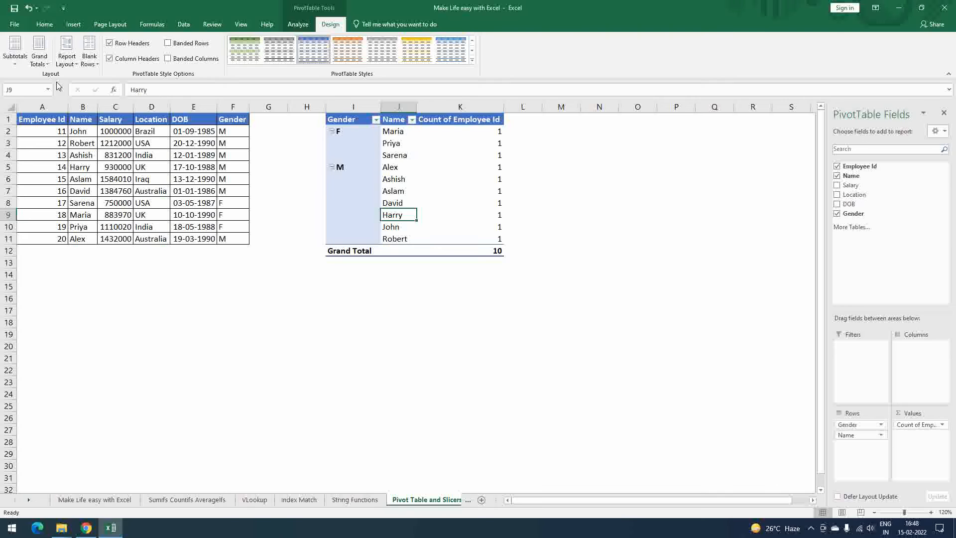
{"action": "key", "text": "ctrl+z"}
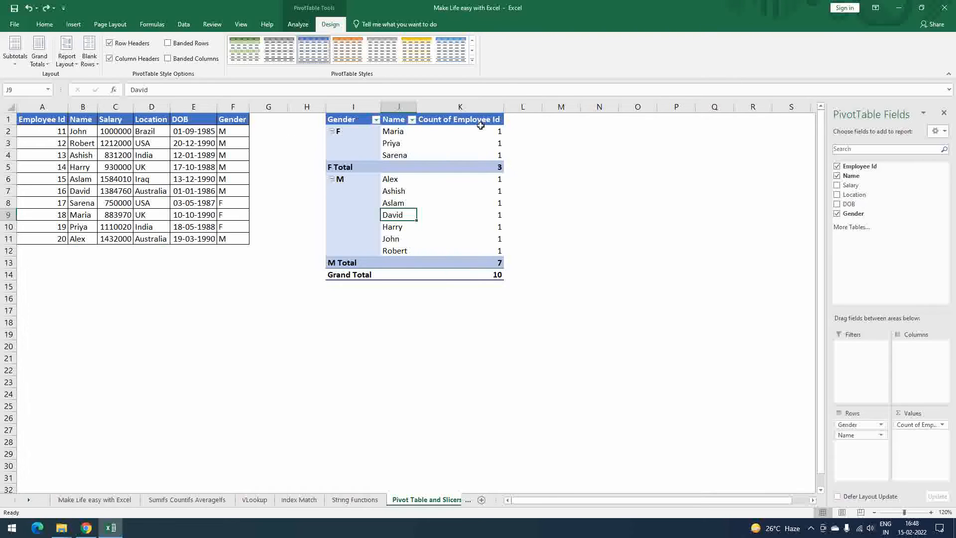
{"action": "mouse_move", "coordinate": [480, 125]}
{"action": "left_click", "coordinate": [15, 52]}
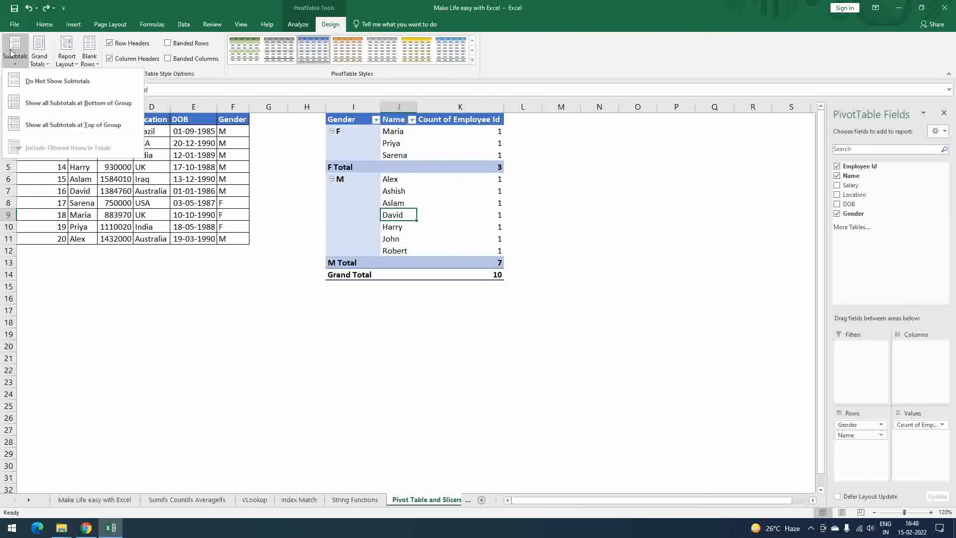
{"action": "left_click", "coordinate": [39, 52]}
{"action": "left_click", "coordinate": [609, 218]}
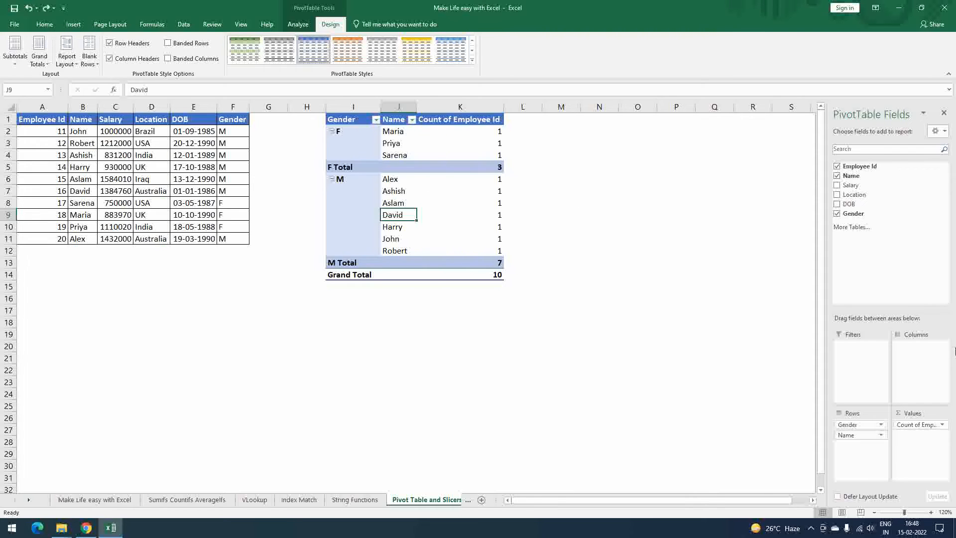
- Replace the Employee Id count in the PivotTable's values with Sum of Salary and remove Gender from the rows
{"action": "left_click_drag", "start_coordinate": [912, 424], "coordinate": [902, 279]}
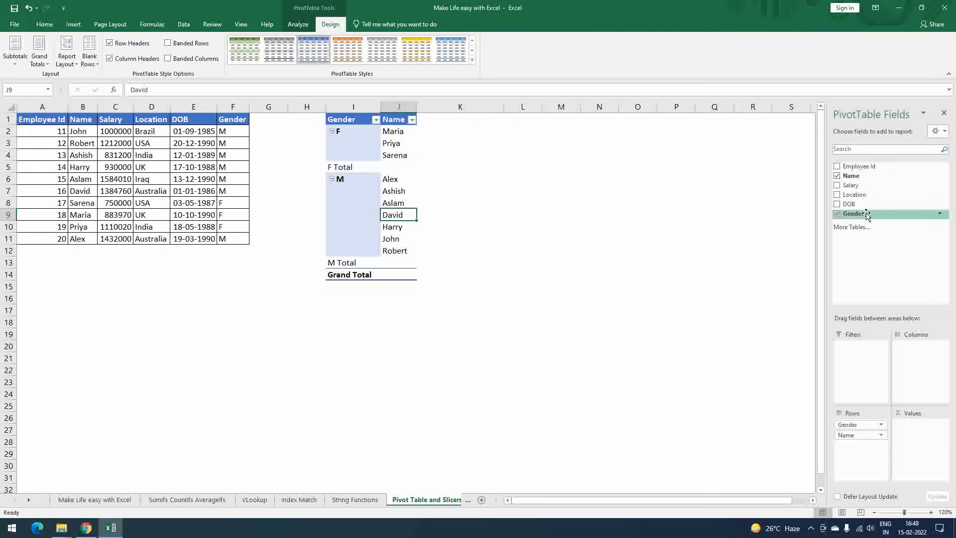
{"action": "left_click_drag", "start_coordinate": [855, 190], "coordinate": [917, 444]}
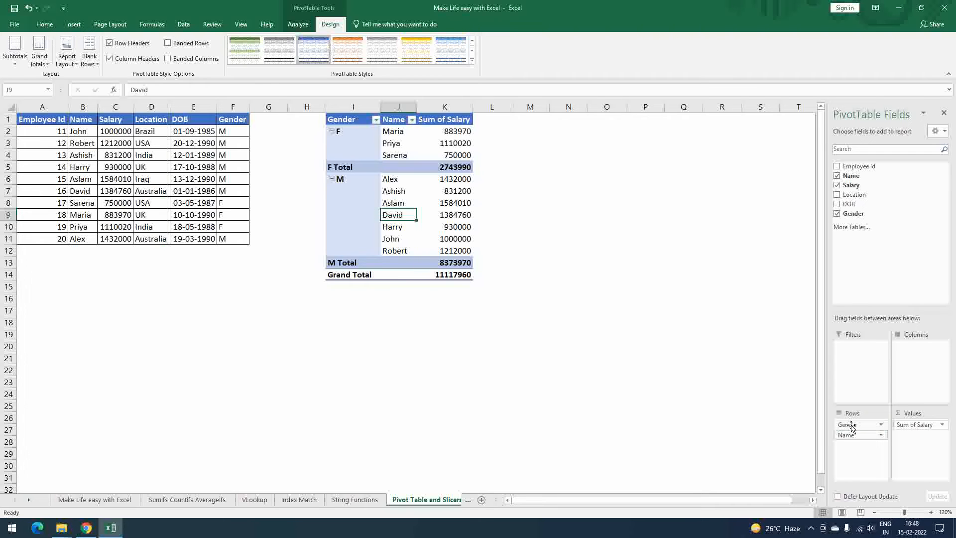
{"action": "left_click_drag", "start_coordinate": [852, 427], "coordinate": [865, 276]}
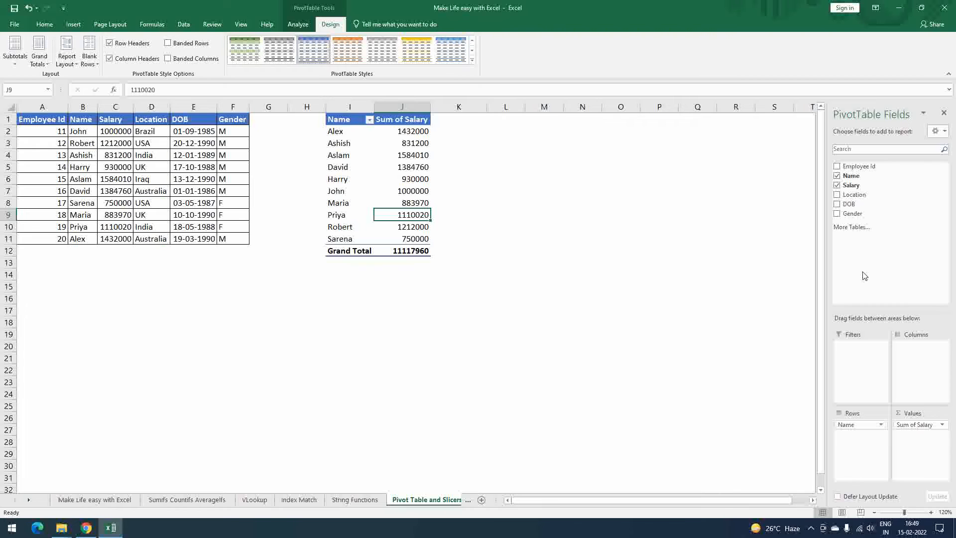
- Filter the PivotTable's Name field to include only the first two employees in the alphabetical list
{"action": "left_click_drag", "start_coordinate": [339, 119], "coordinate": [401, 248]}
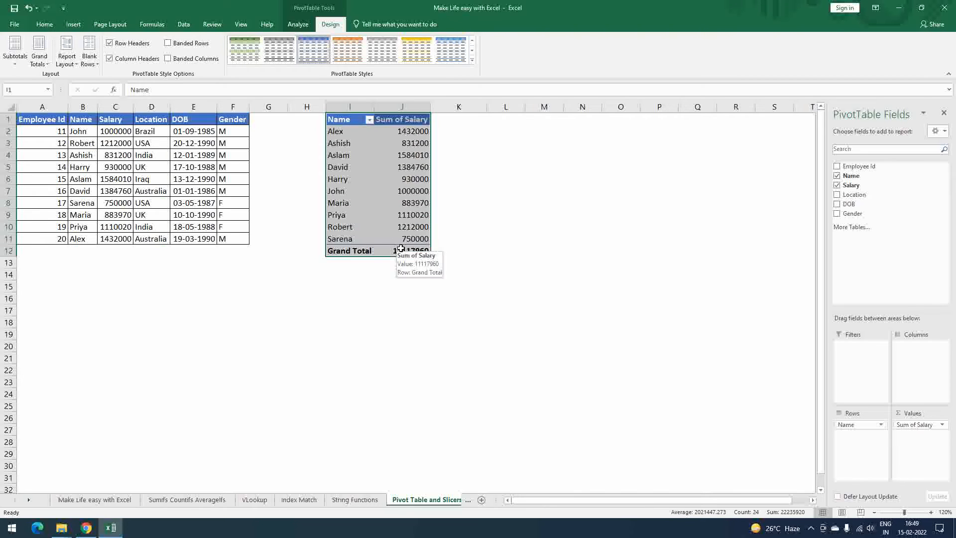
{"action": "left_click", "coordinate": [369, 119]}
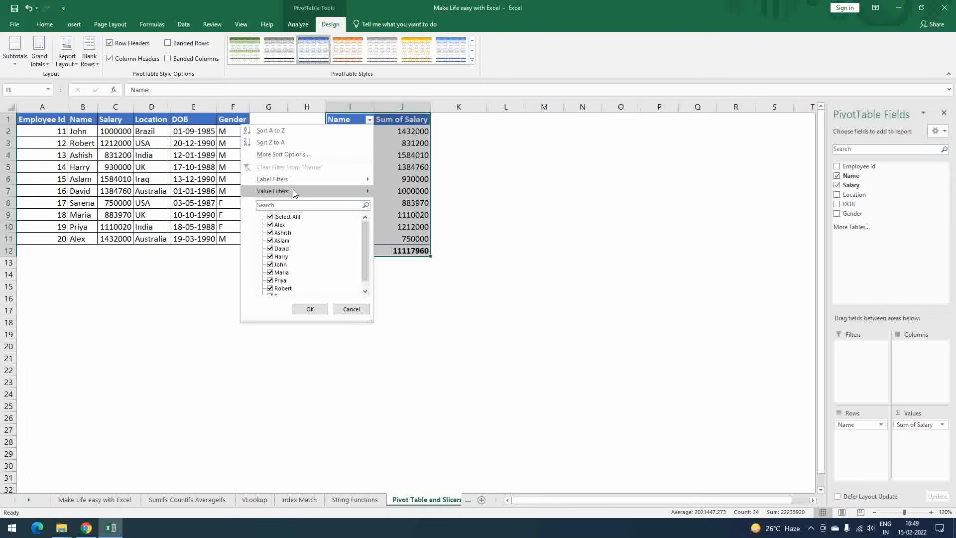
{"action": "mouse_move", "coordinate": [293, 190]}
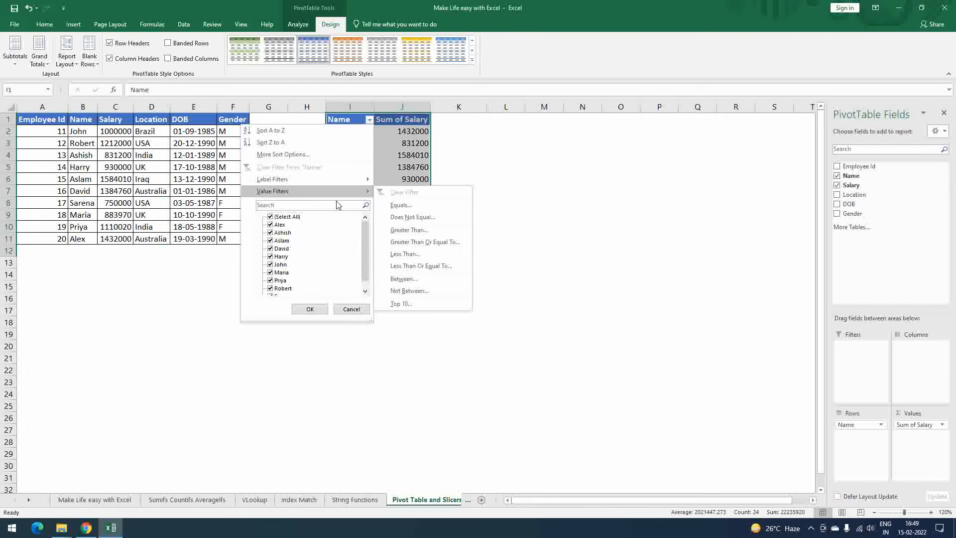
{"action": "left_click", "coordinate": [269, 217]}
{"action": "left_click", "coordinate": [270, 226]}
{"action": "left_click", "coordinate": [270, 233]}
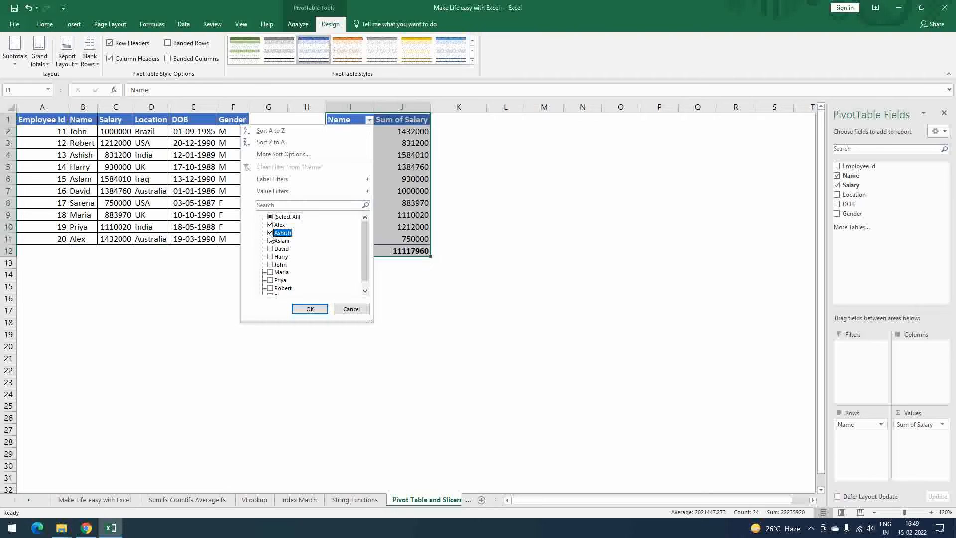
- Reselect all employees in the PivotTable's Name filter and add the Location field below Name in the rows
{"action": "left_click", "coordinate": [429, 289]}
{"action": "left_click", "coordinate": [370, 120]}
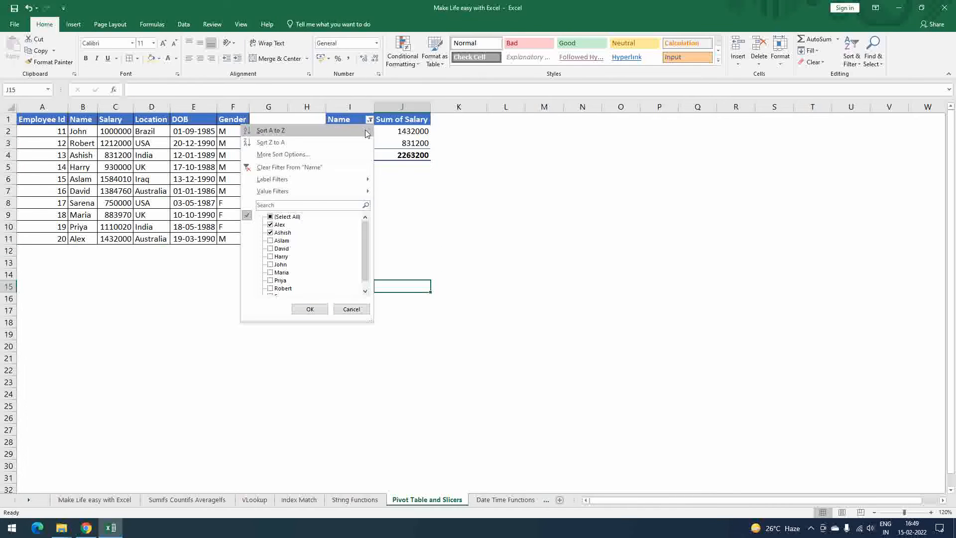
{"action": "left_click", "coordinate": [269, 217]}
{"action": "left_click", "coordinate": [310, 309]}
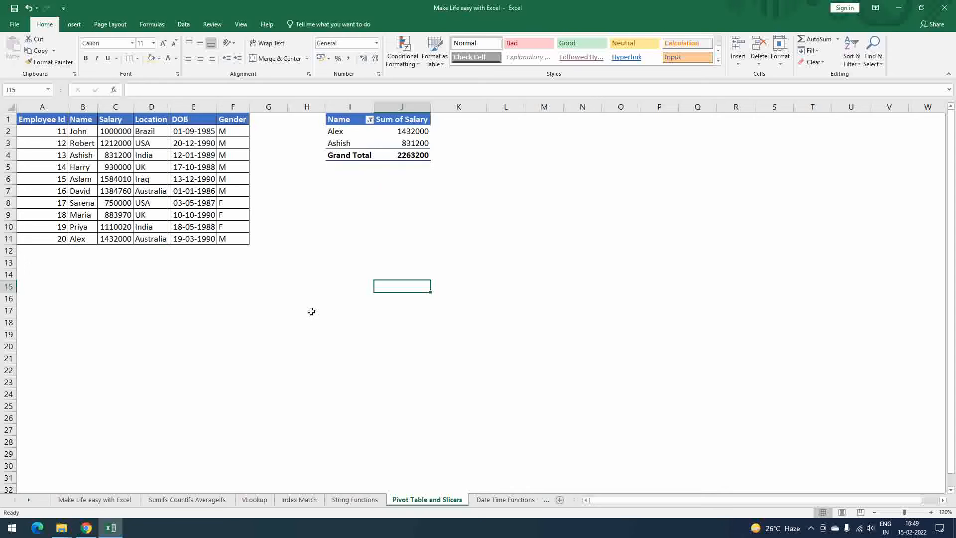
{"action": "left_click", "coordinate": [353, 168]}
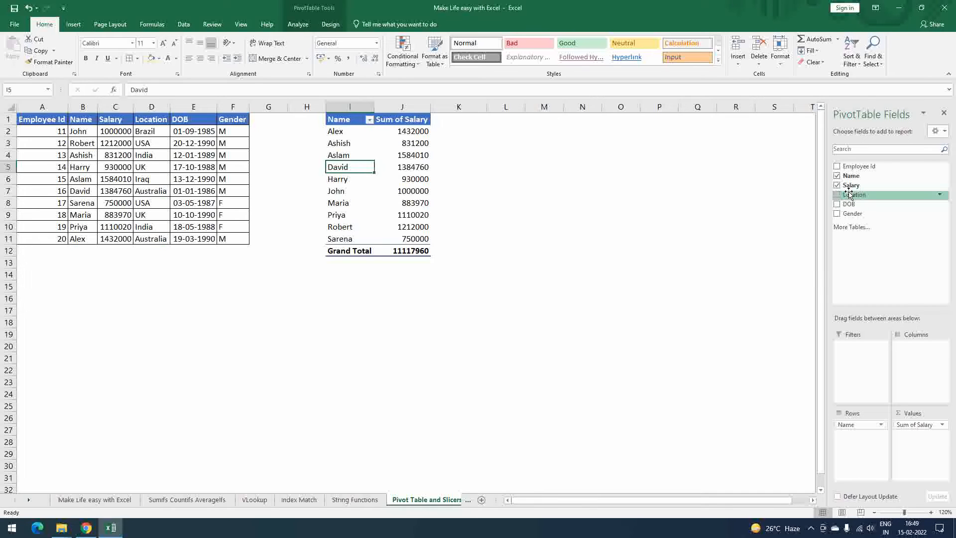
{"action": "left_click_drag", "start_coordinate": [849, 194], "coordinate": [863, 436]}
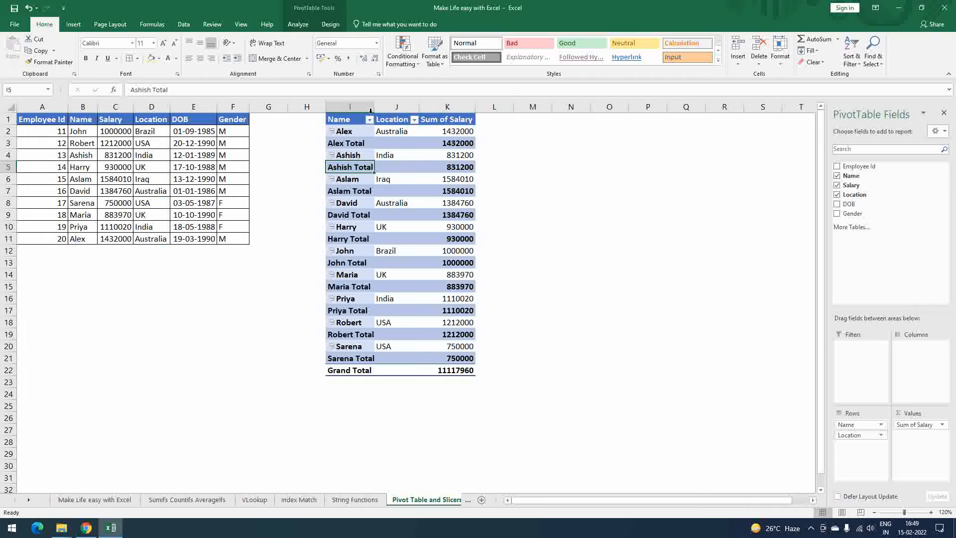
- Filter the PivotTable's Location field to include only India
{"action": "left_click", "coordinate": [414, 120]}
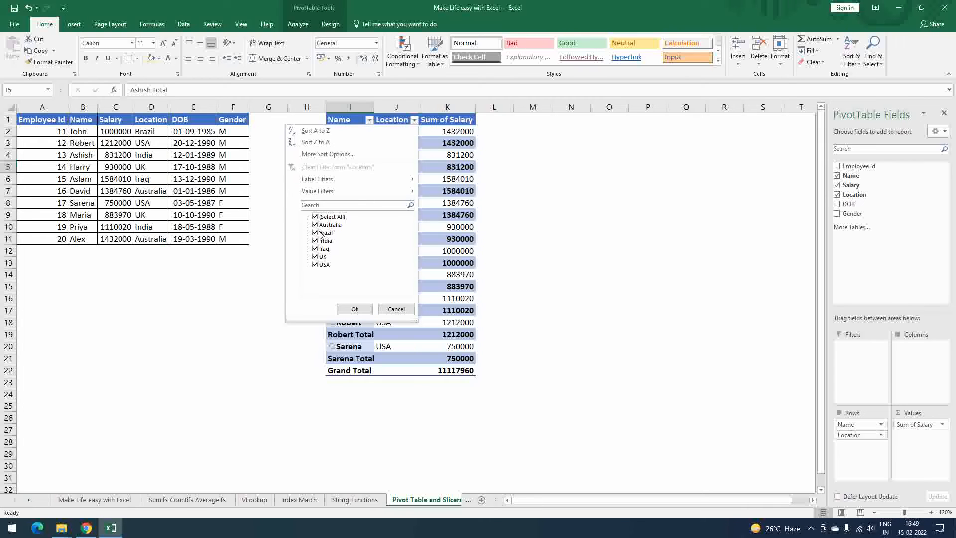
{"action": "left_click", "coordinate": [316, 217]}
{"action": "left_click", "coordinate": [316, 241]}
{"action": "left_click", "coordinate": [354, 309]}
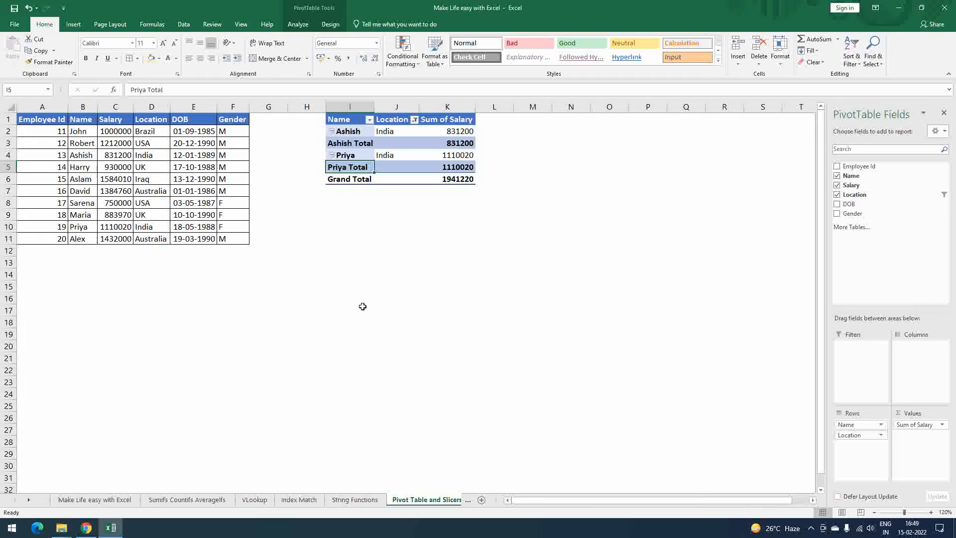
{"action": "left_click", "coordinate": [443, 230]}
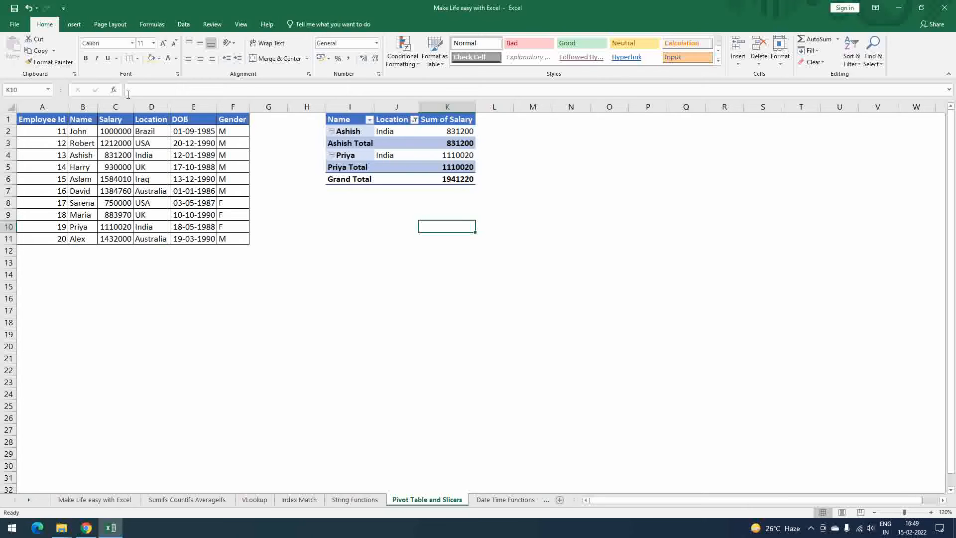
- Hide the PivotTable's subtotals with Do Not Show Subtotals
{"action": "left_click", "coordinate": [381, 144]}
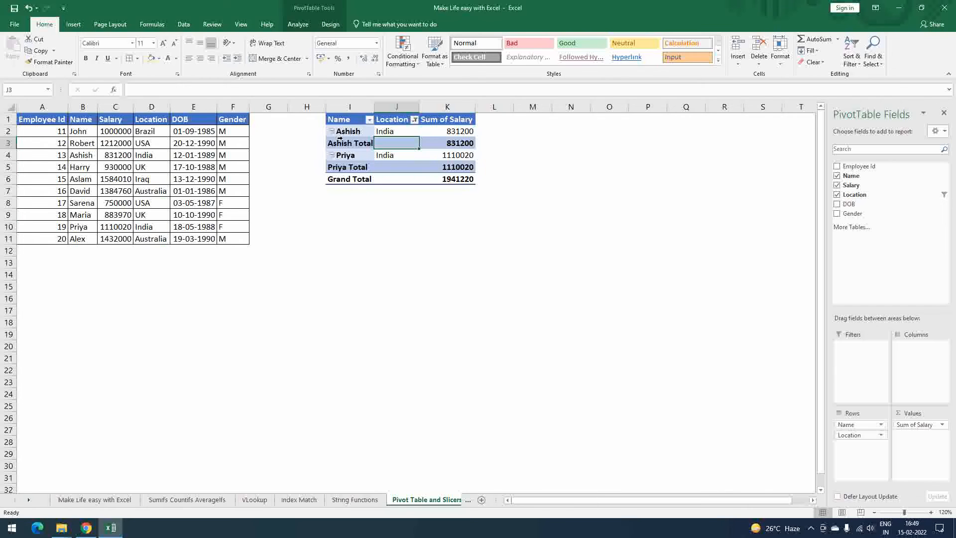
{"action": "left_click_drag", "start_coordinate": [348, 131], "coordinate": [452, 144]}
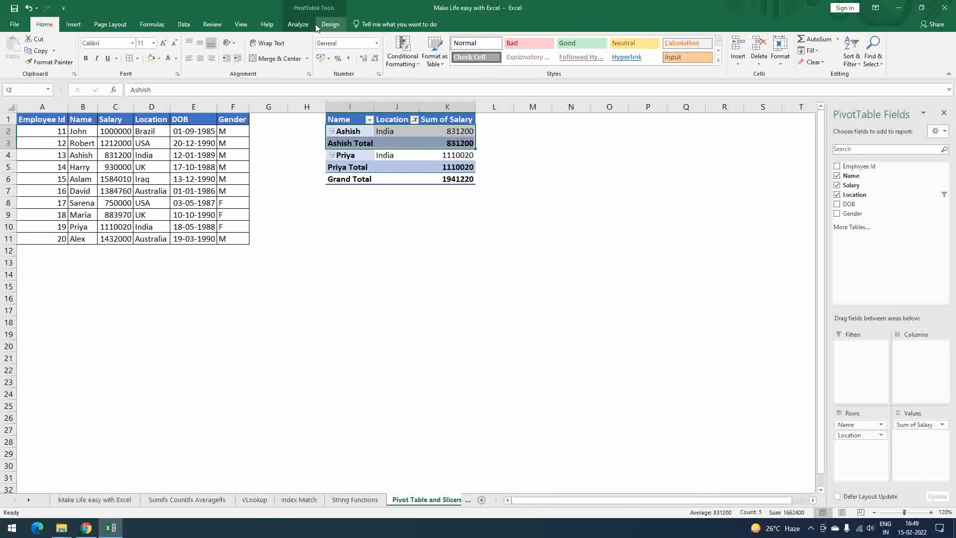
{"action": "left_click", "coordinate": [330, 25]}
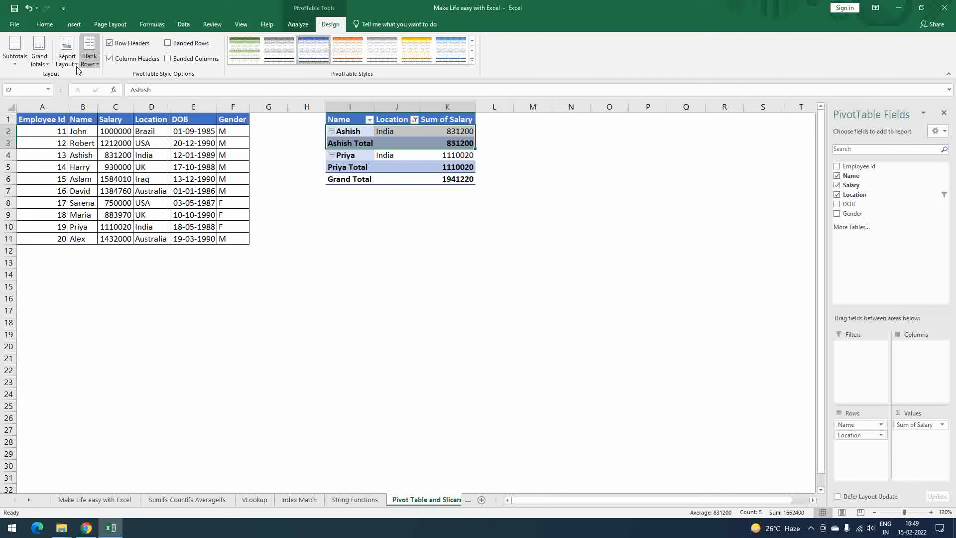
{"action": "left_click", "coordinate": [15, 61]}
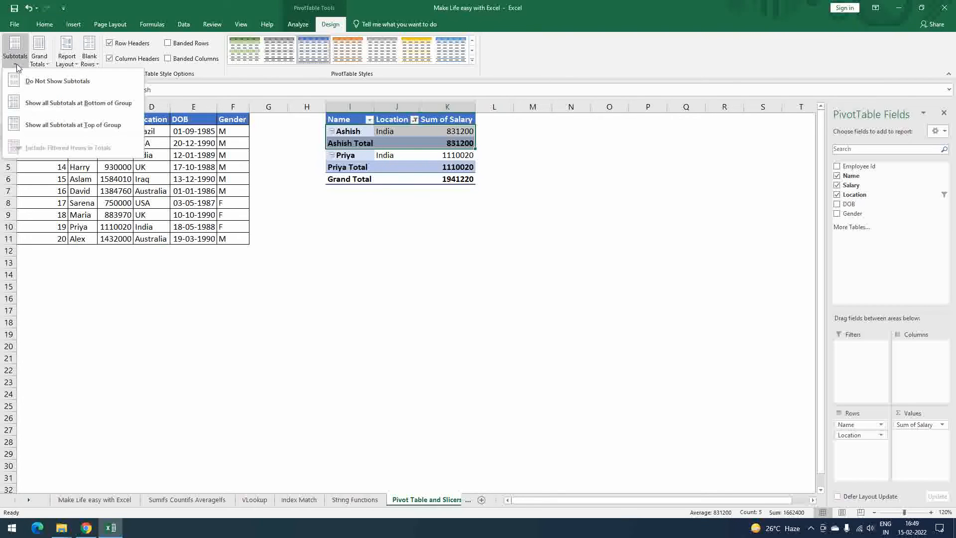
{"action": "left_click", "coordinate": [67, 82]}
{"action": "left_click", "coordinate": [457, 191]}
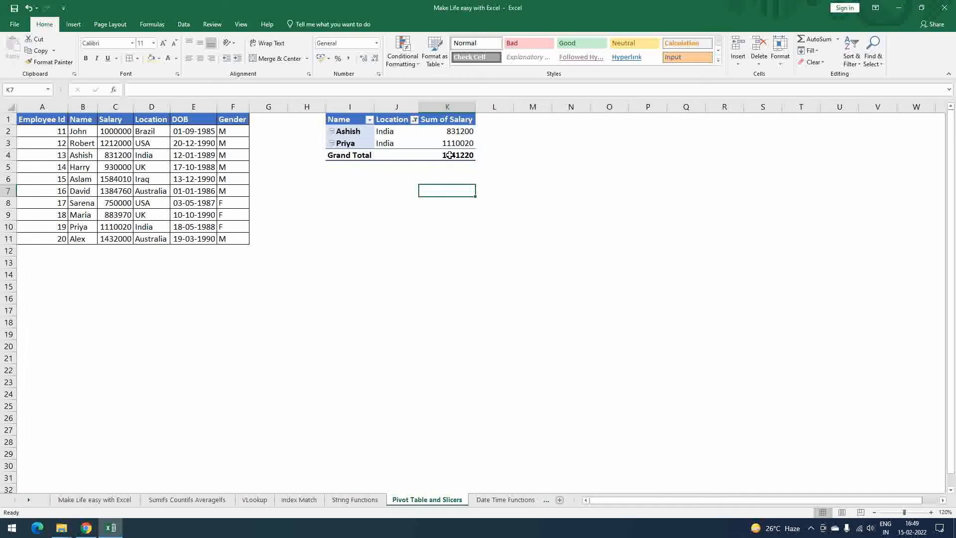
- Extend the PivotTable's Location filter to include Australia, and reselect all locations
{"action": "left_click", "coordinate": [414, 119]}
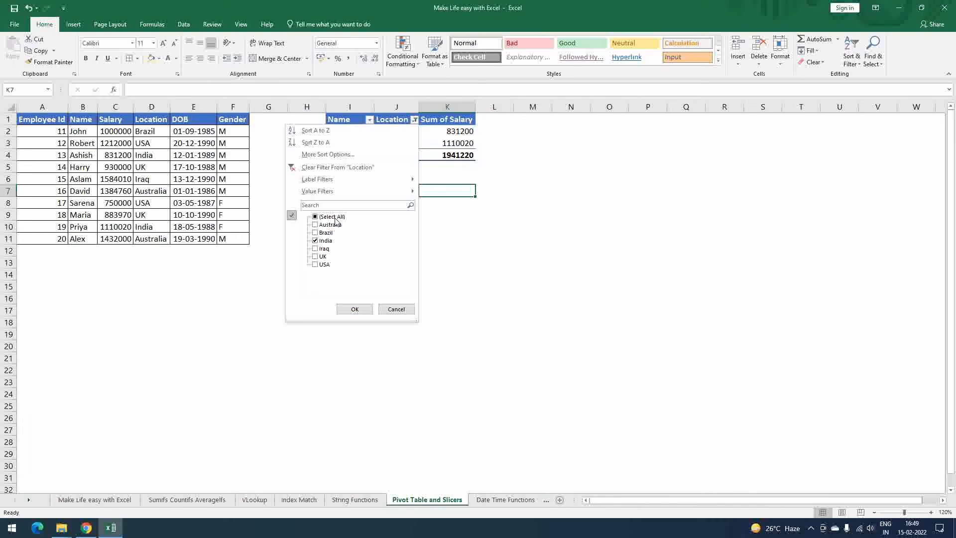
{"action": "left_click", "coordinate": [316, 225]}
{"action": "left_click", "coordinate": [354, 309]}
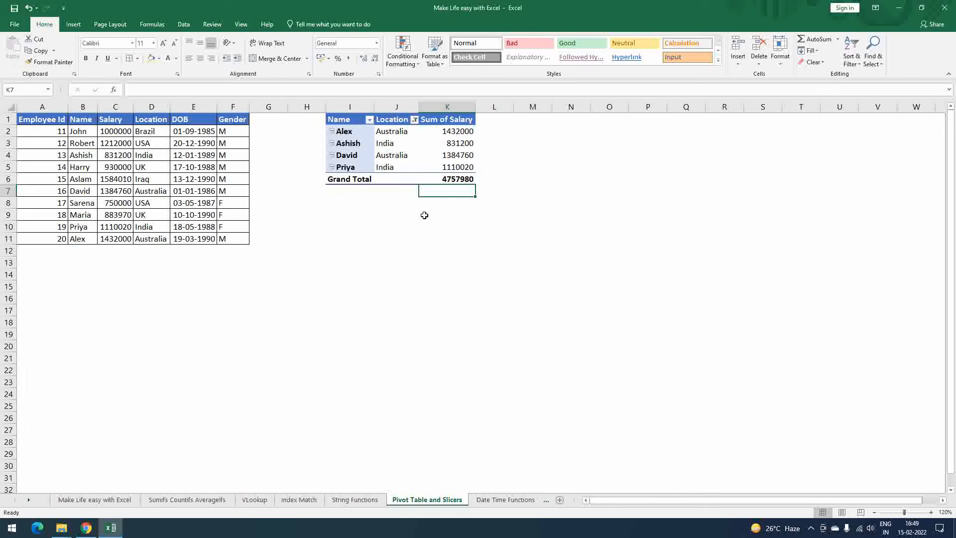
{"action": "left_click", "coordinate": [414, 121]}
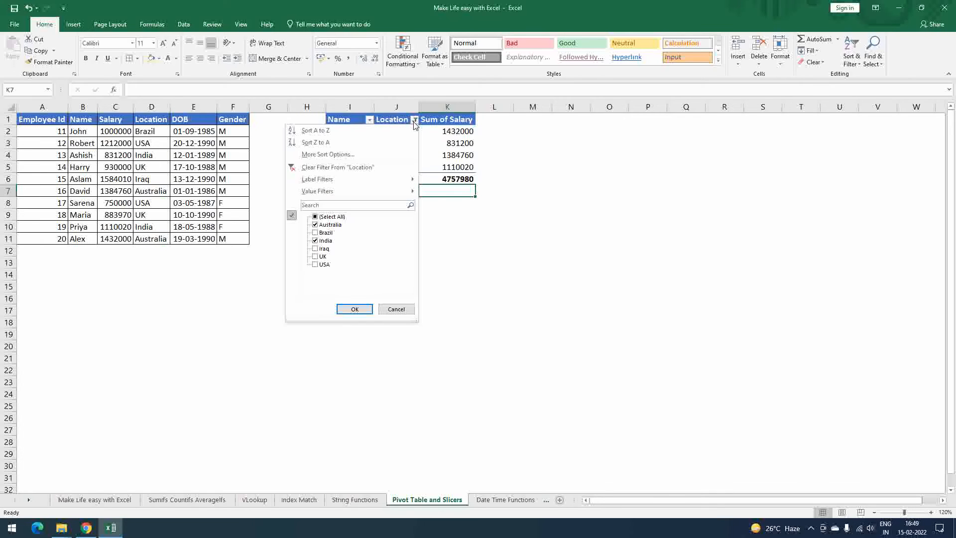
{"action": "left_click", "coordinate": [315, 217]}
{"action": "left_click", "coordinate": [353, 308]}
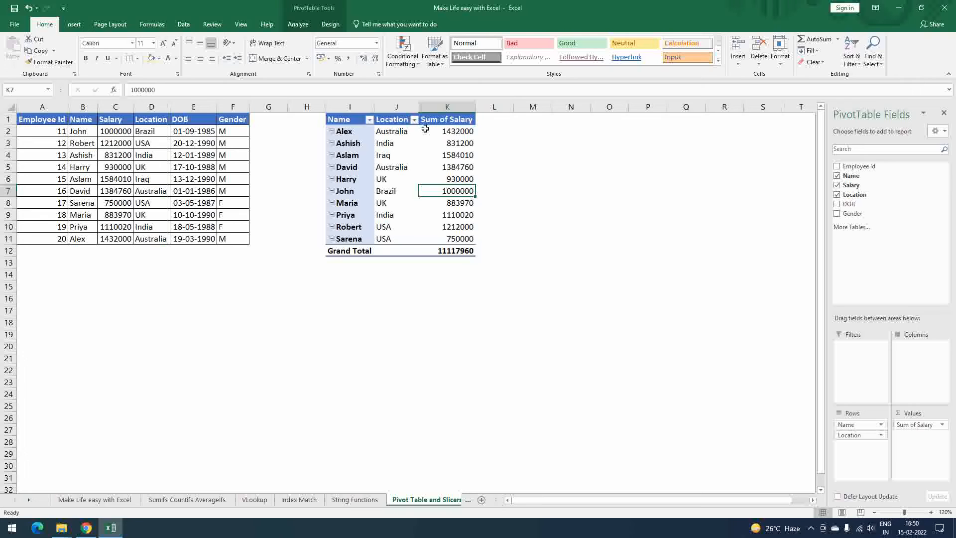
- Insert slicers for the PivotTable's Name, Location and Gender fields
{"action": "left_click", "coordinate": [396, 132]}
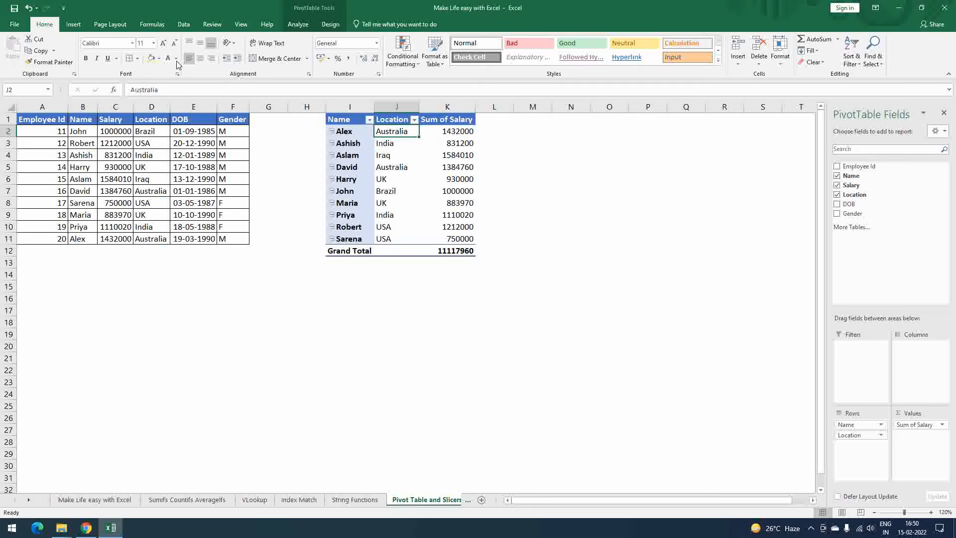
{"action": "left_click", "coordinate": [74, 25]}
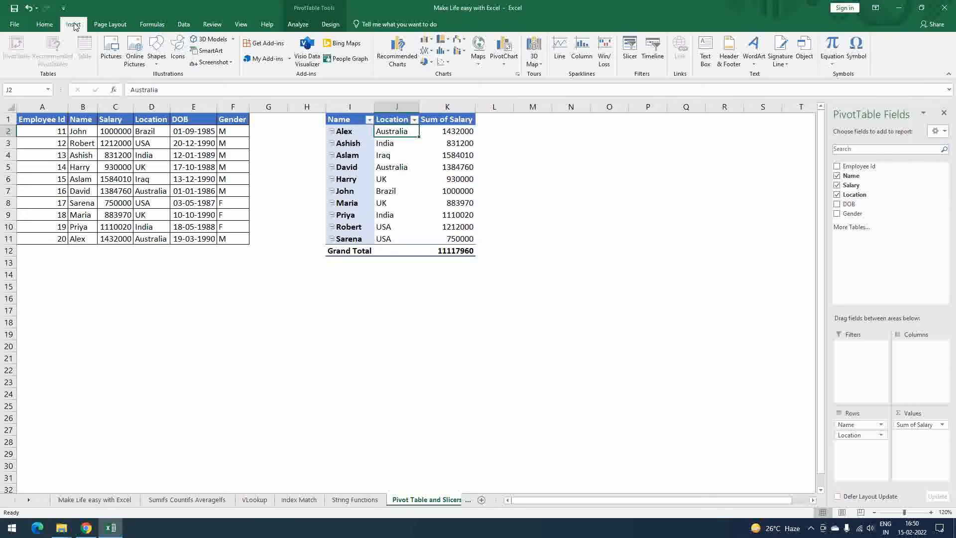
{"action": "left_click", "coordinate": [629, 58]}
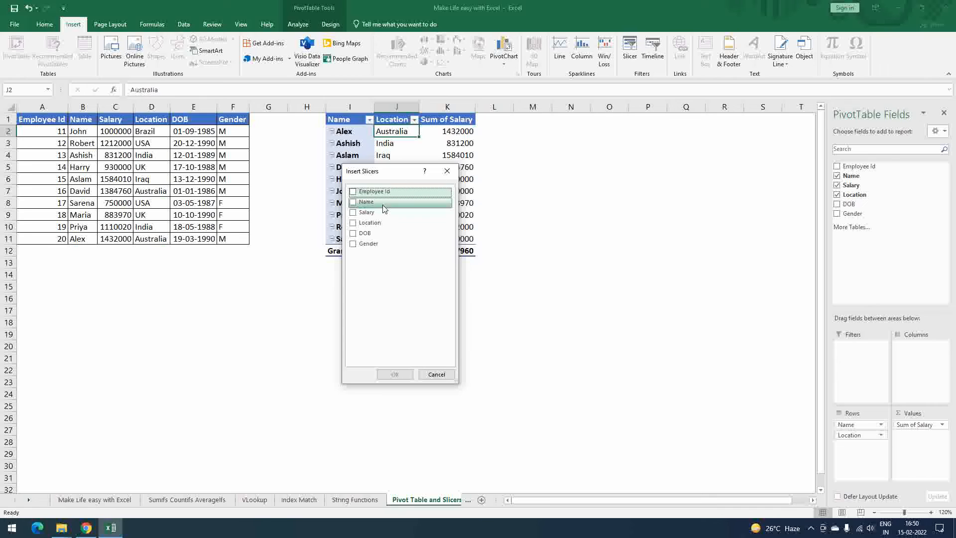
{"action": "left_click", "coordinate": [354, 204]}
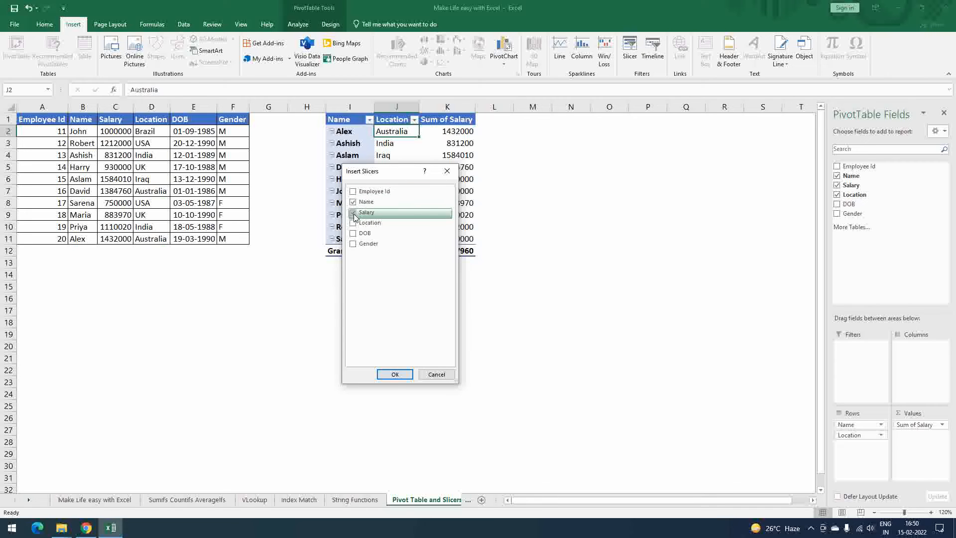
{"action": "left_click", "coordinate": [354, 223]}
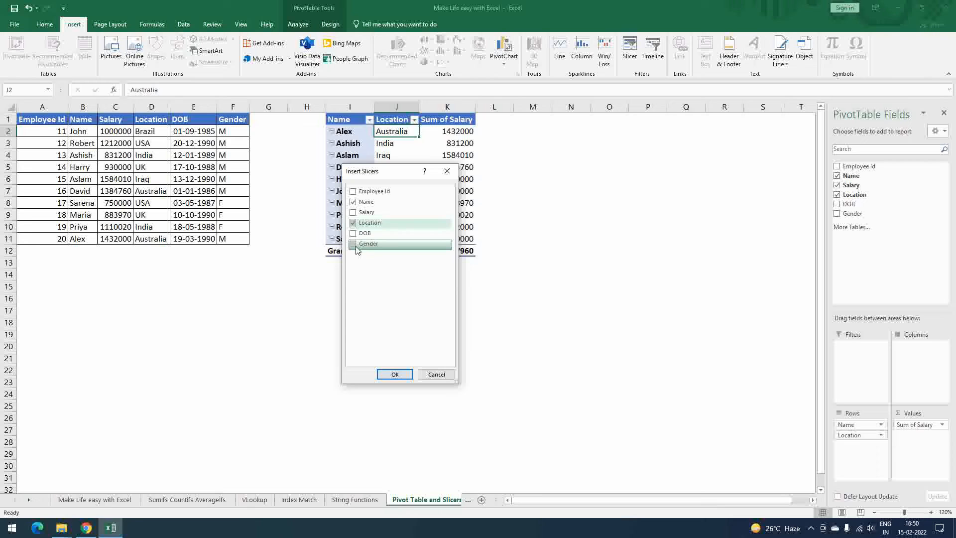
{"action": "left_click", "coordinate": [353, 246]}
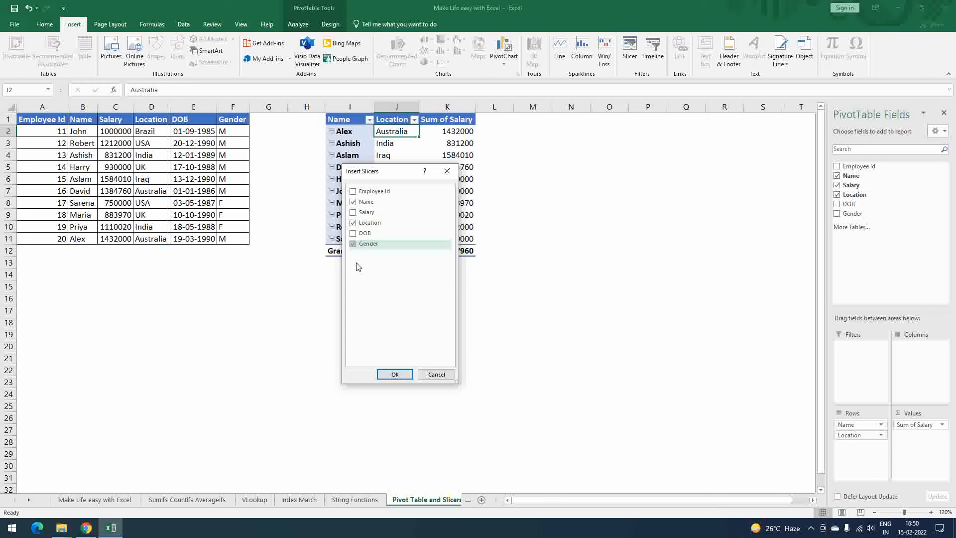
{"action": "left_click", "coordinate": [396, 374]}
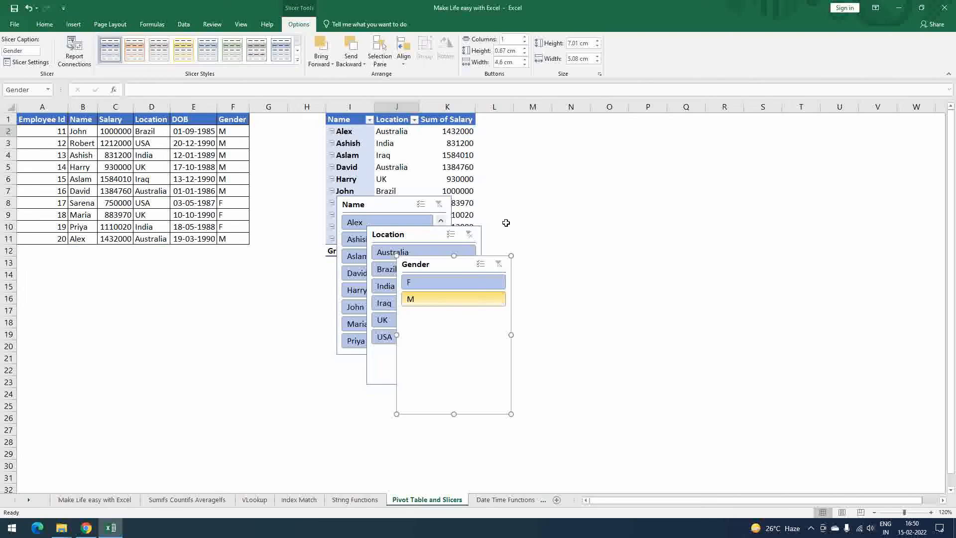
- Arrange the Name, Location and Gender slicers side by side in that order, to the right of the PivotTable
{"action": "left_click_drag", "start_coordinate": [459, 263], "coordinate": [738, 106]}
{"action": "left_click_drag", "start_coordinate": [412, 263], "coordinate": [750, 134]}
{"action": "left_click_drag", "start_coordinate": [404, 239], "coordinate": [650, 134]}
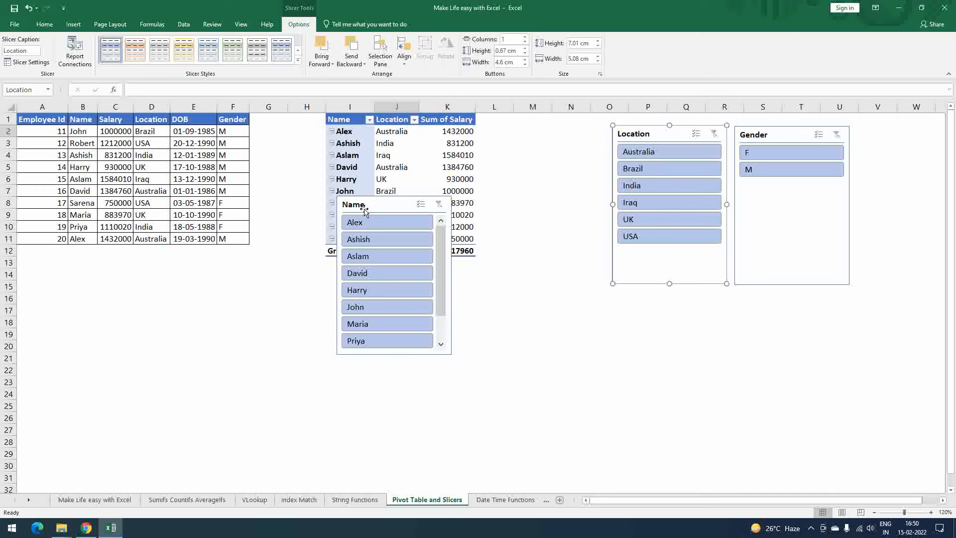
{"action": "left_click_drag", "start_coordinate": [365, 204], "coordinate": [519, 132]}
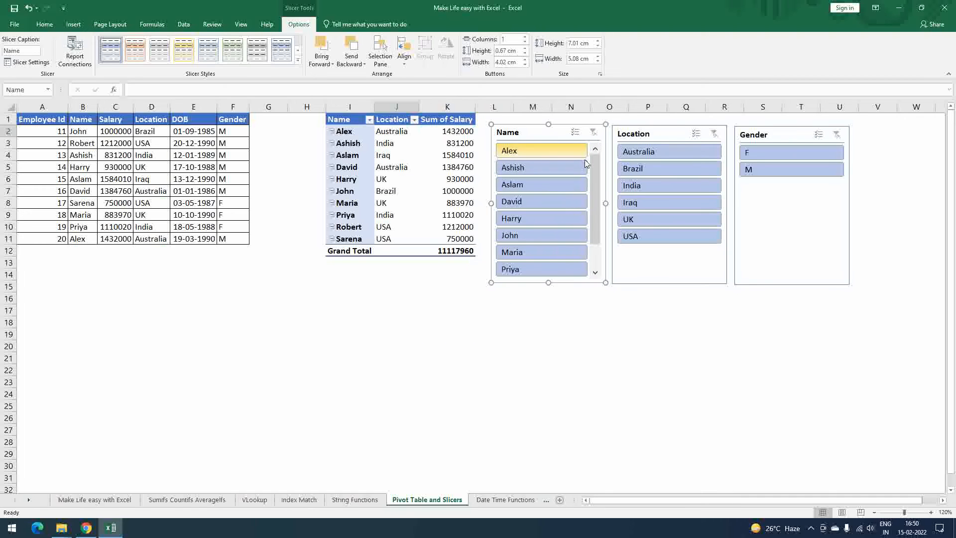
- Select all three slicers and shorten them together so they end level with about row 11
{"action": "left_click", "coordinate": [659, 134], "text": "ctrl"}
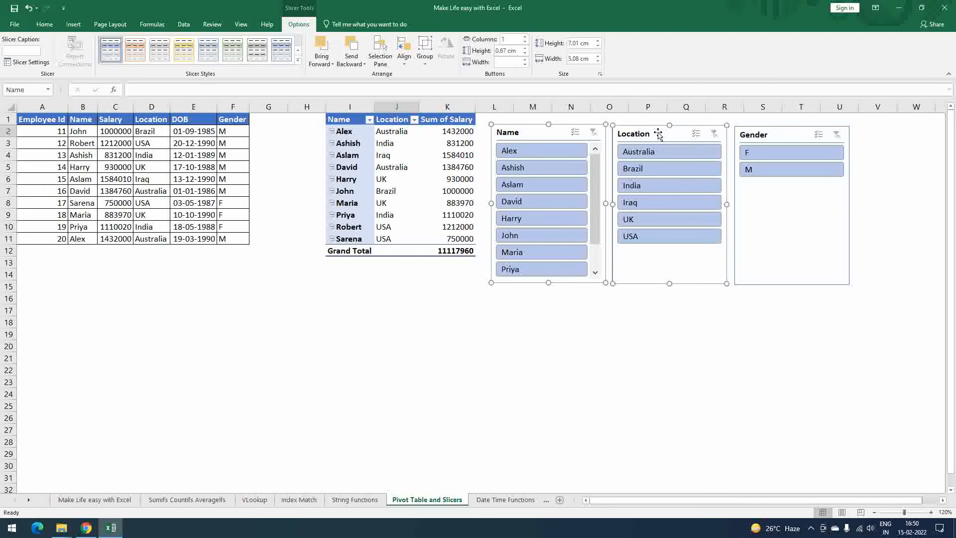
{"action": "left_click", "coordinate": [767, 134], "text": "ctrl"}
{"action": "left_click_drag", "start_coordinate": [792, 284], "coordinate": [791, 249]}
{"action": "left_click", "coordinate": [606, 297]}
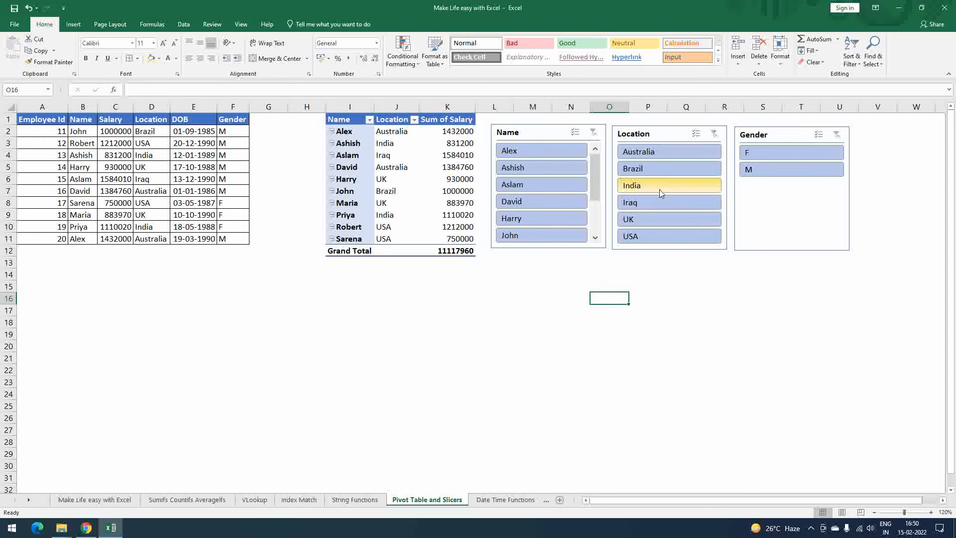
- Use the slicers to filter Location by India, Brazil and India again, and Gender by M and F
{"action": "left_click", "coordinate": [635, 188]}
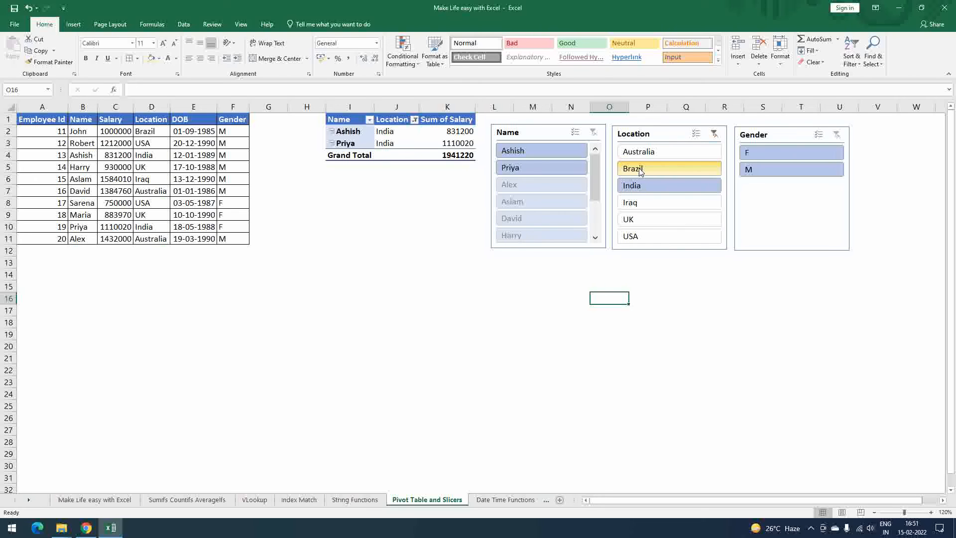
{"action": "left_click", "coordinate": [641, 172]}
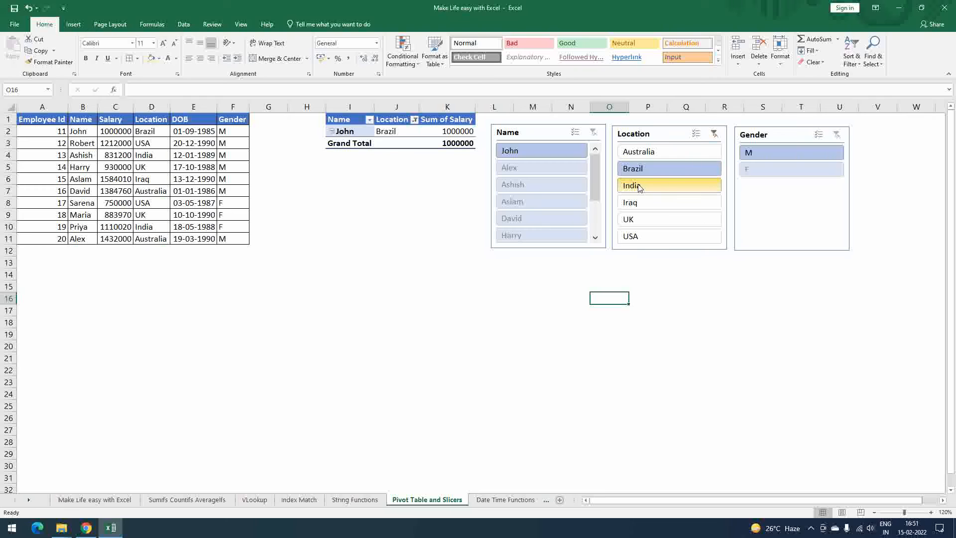
{"action": "left_click", "coordinate": [640, 187]}
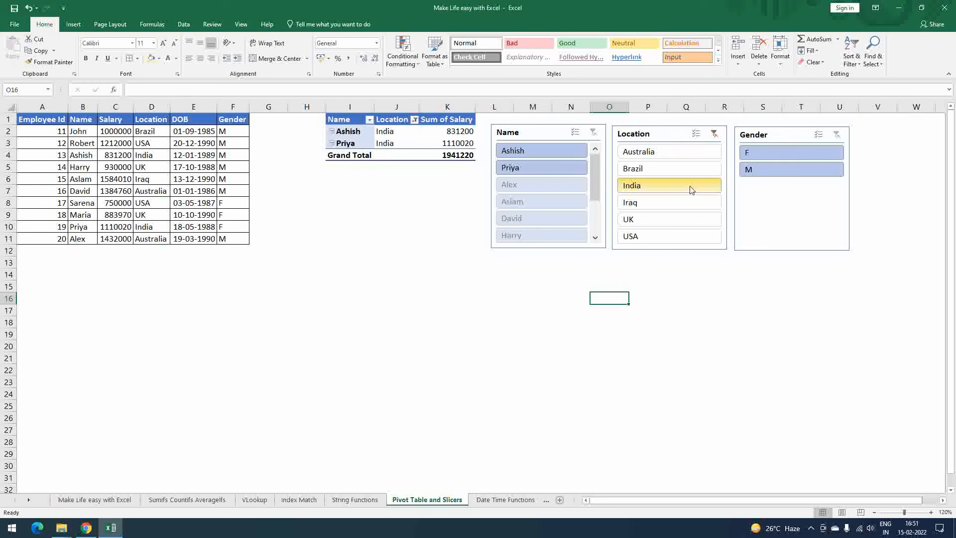
{"action": "left_click", "coordinate": [771, 171]}
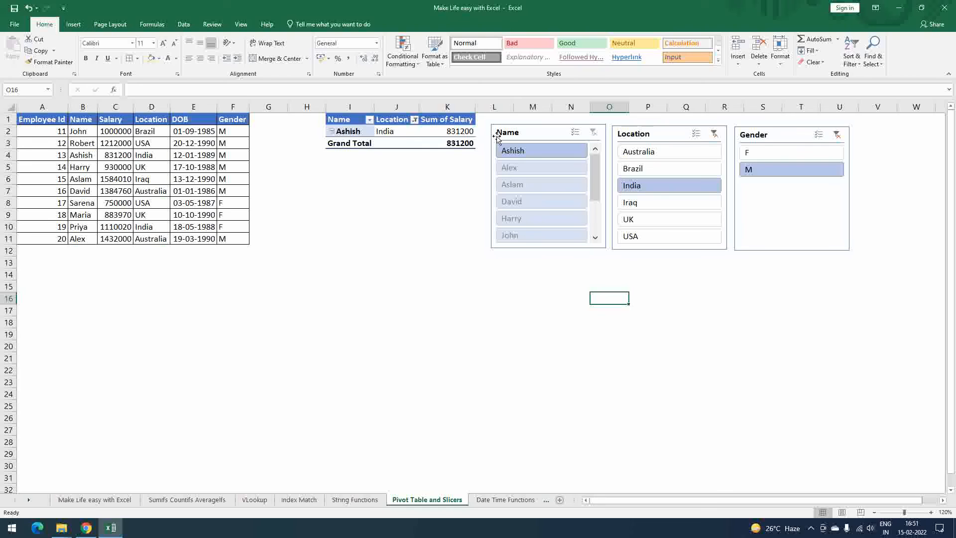
{"action": "left_click", "coordinate": [766, 154]}
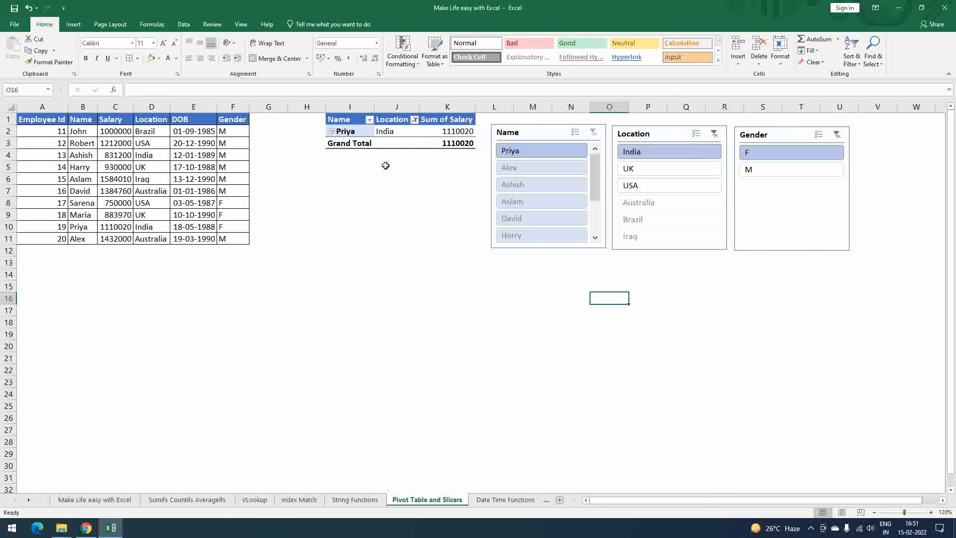
- Clear the Location and Gender slicer filters, and filter the PivotTable to India with the Location slicer
{"action": "left_click", "coordinate": [714, 134]}
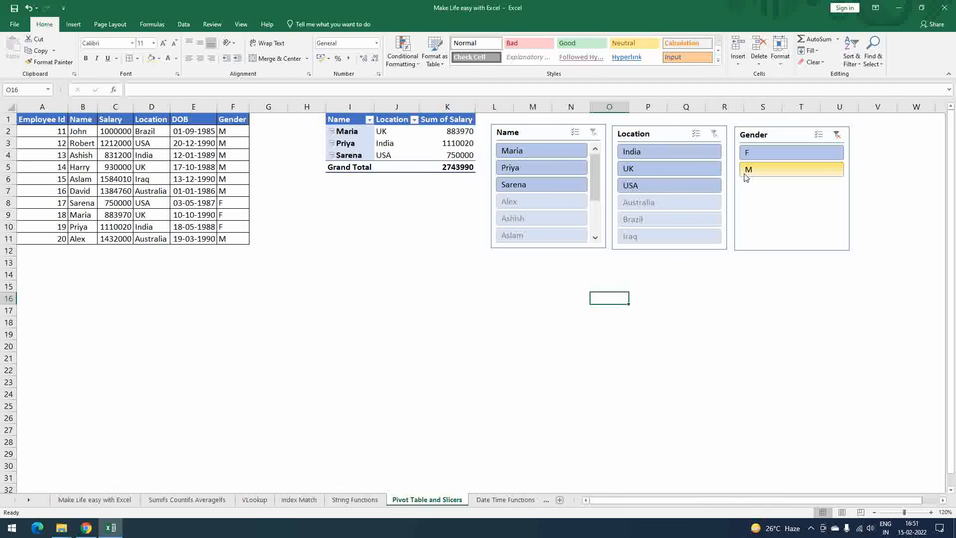
{"action": "left_click", "coordinate": [837, 135]}
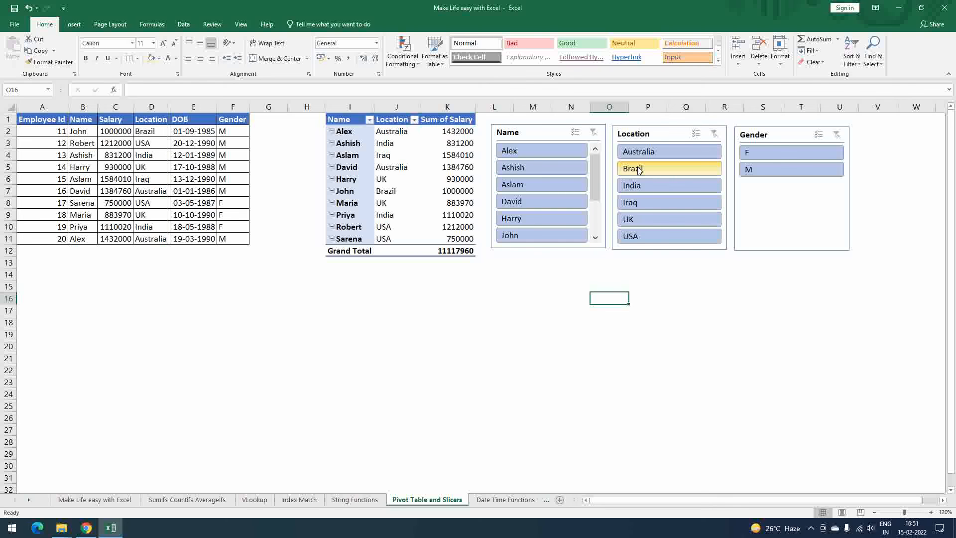
{"action": "left_click", "coordinate": [642, 190]}
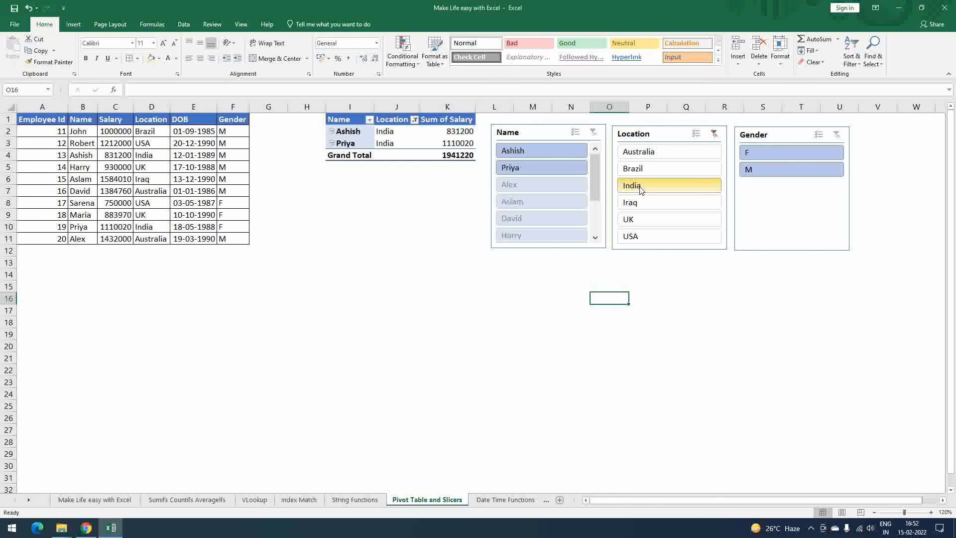
- Extend the Location slicer filter from India to include UK and Iraq as well
{"action": "left_click", "coordinate": [646, 222]}
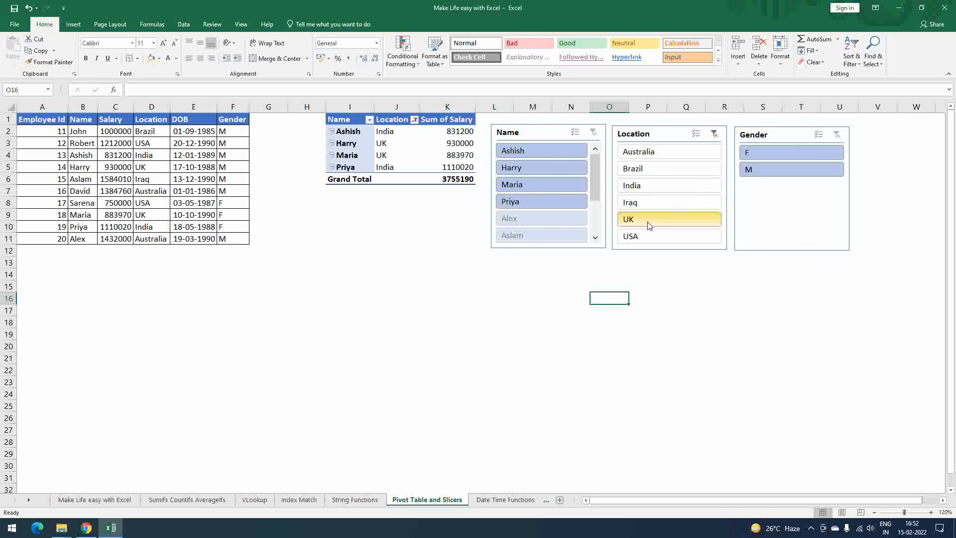
{"action": "left_click", "coordinate": [654, 202], "text": "ctrl"}
{"action": "left_click", "coordinate": [652, 185], "text": "ctrl"}
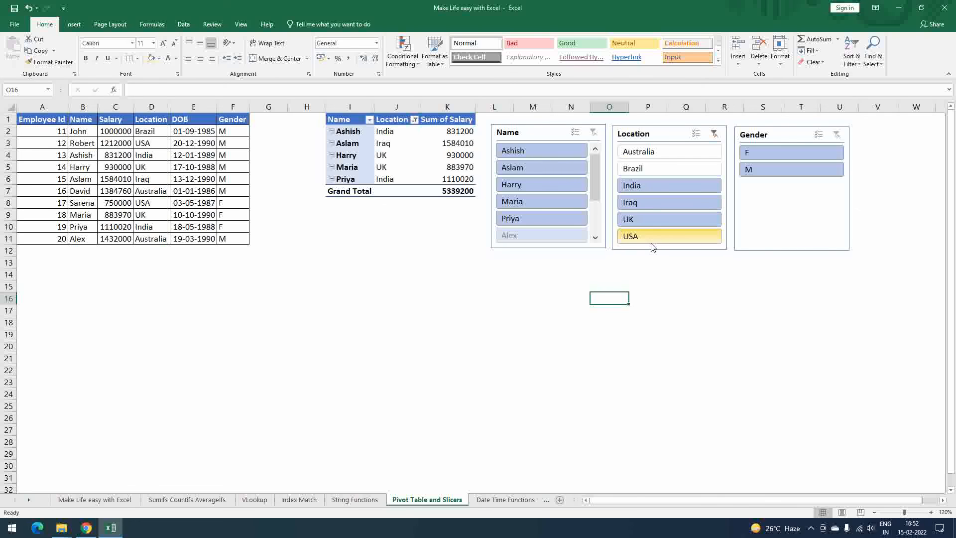
- Filter the PivotTable to locations India, UK, USA and Australia together, and to gender M, using the Location and Gender slicers
{"action": "left_click", "coordinate": [635, 187]}
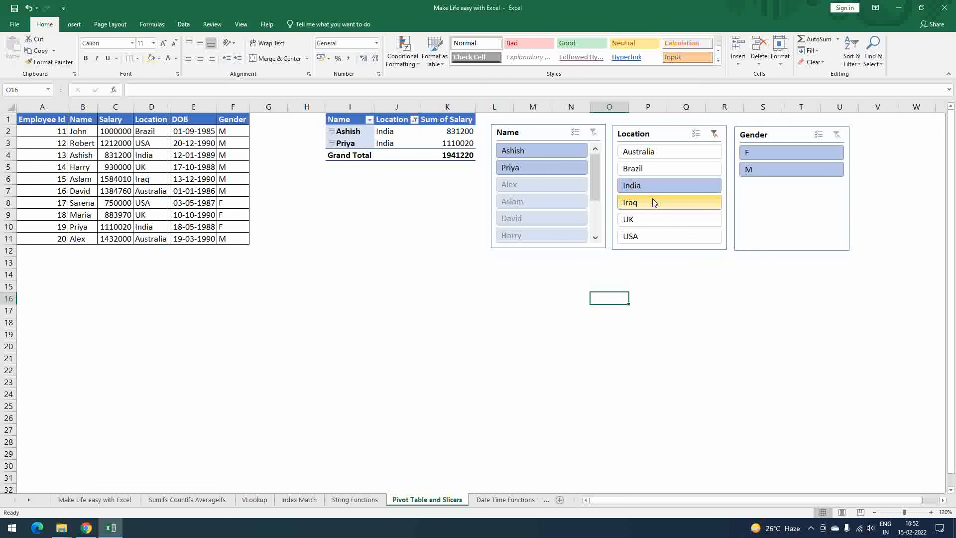
{"action": "left_click", "coordinate": [638, 223], "text": "ctrl"}
{"action": "left_click", "coordinate": [638, 239], "text": "ctrl"}
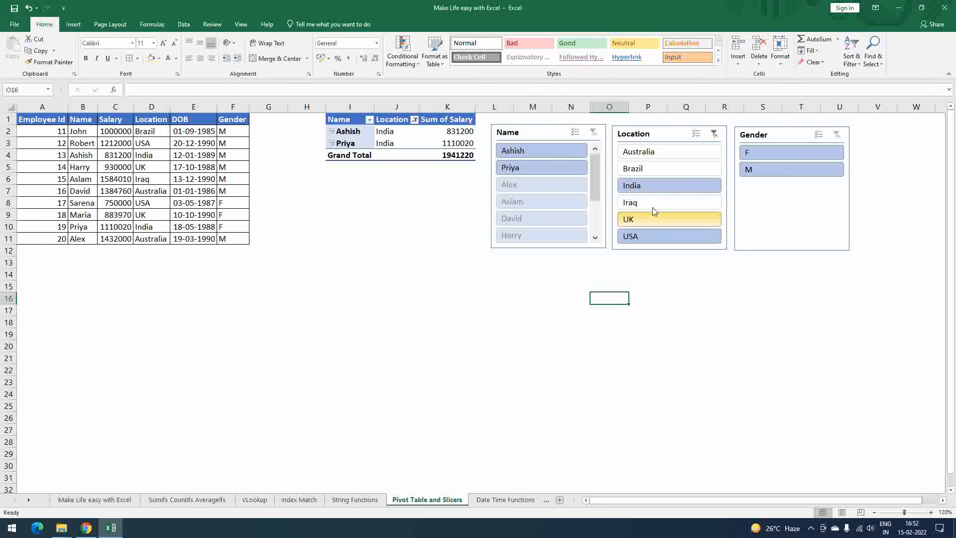
{"action": "left_click", "coordinate": [650, 152], "text": "ctrl"}
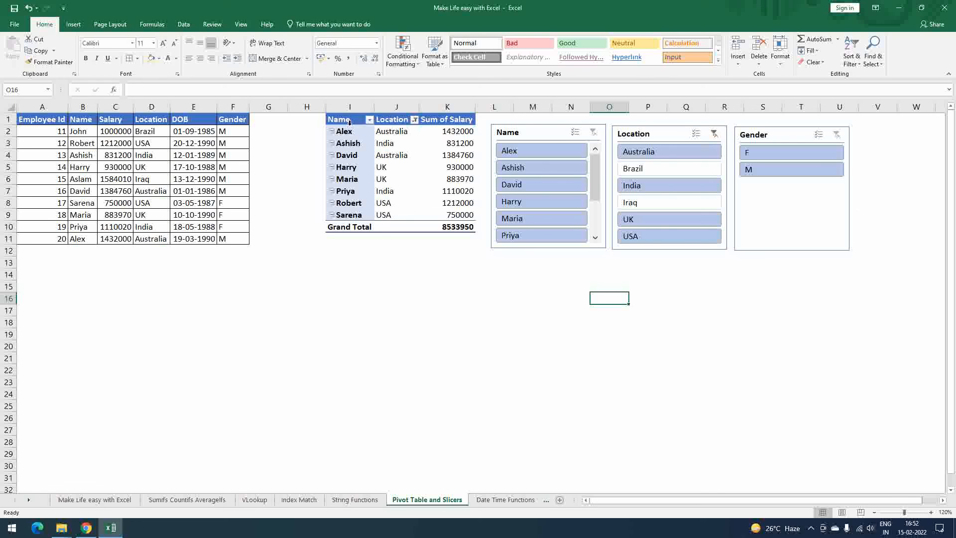
{"action": "left_click", "coordinate": [757, 171]}
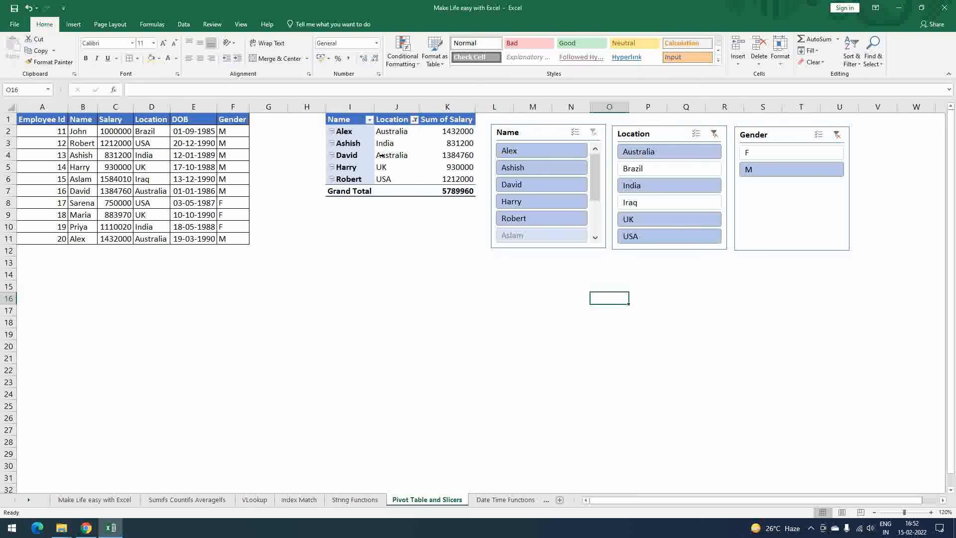